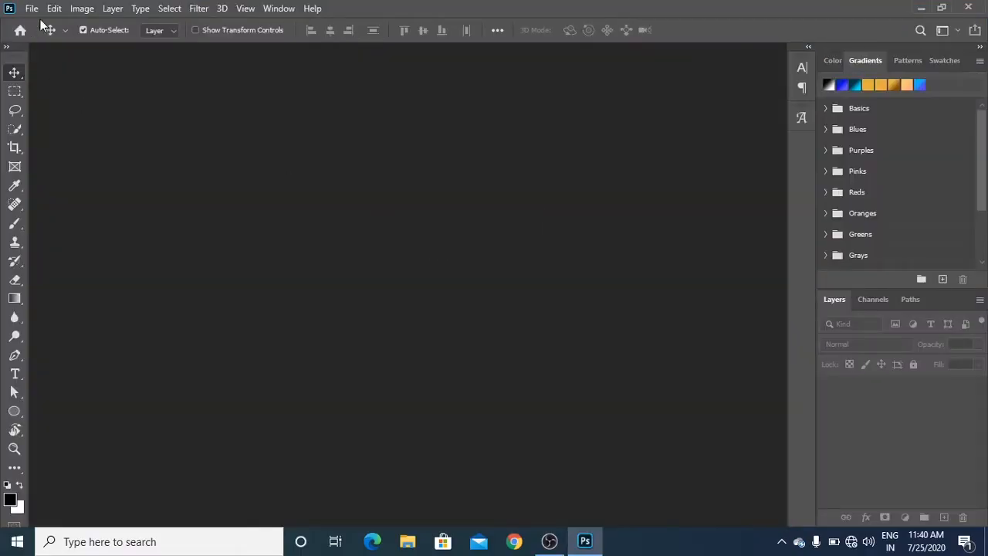
# Step: Open the portrait-1968037_1920 image from the neon folder inside the manipulation folder
pyautogui.click(31, 9)
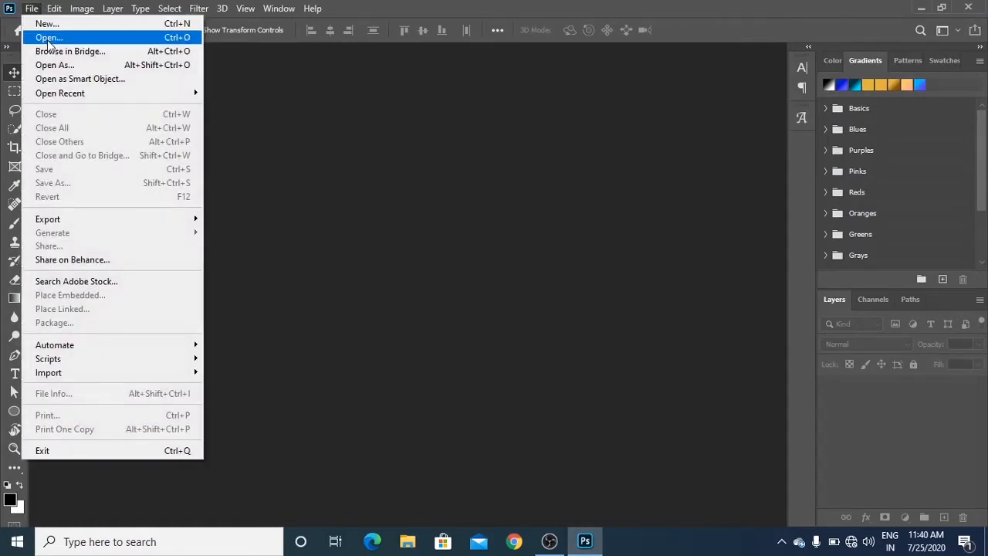
pyautogui.click(48, 37)
pyautogui.click(206, 37)
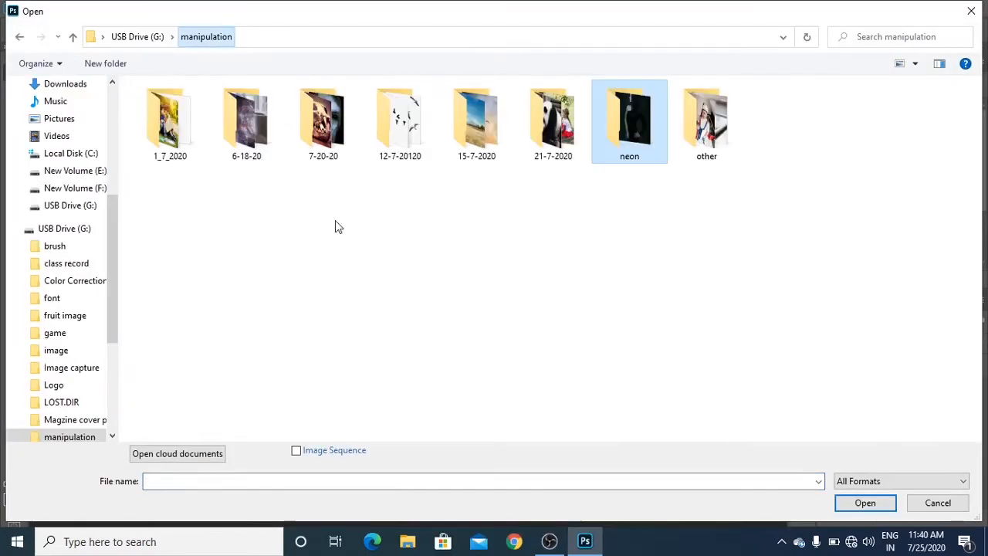
pyautogui.doubleClick(476, 132)
pyautogui.click(206, 37)
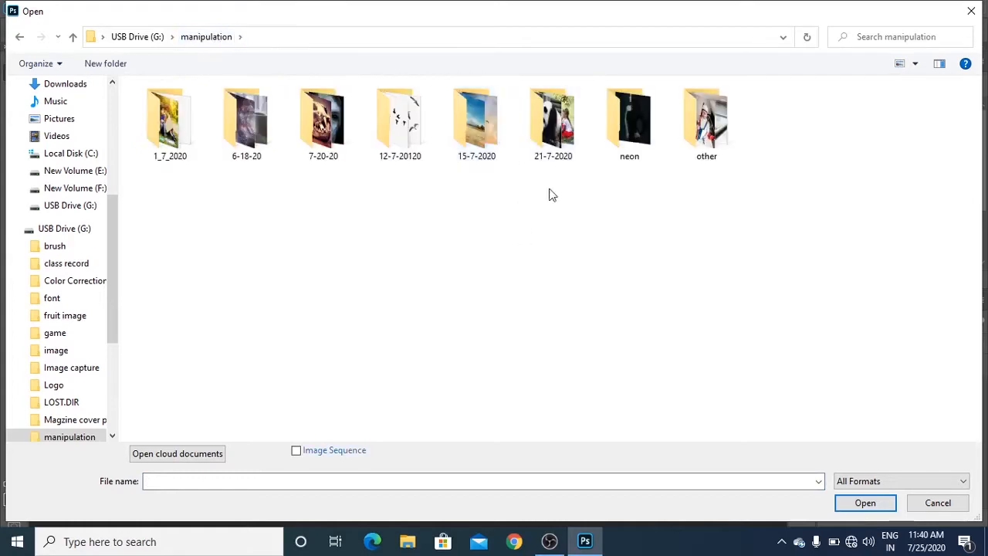
pyautogui.doubleClick(629, 117)
pyautogui.click(276, 108)
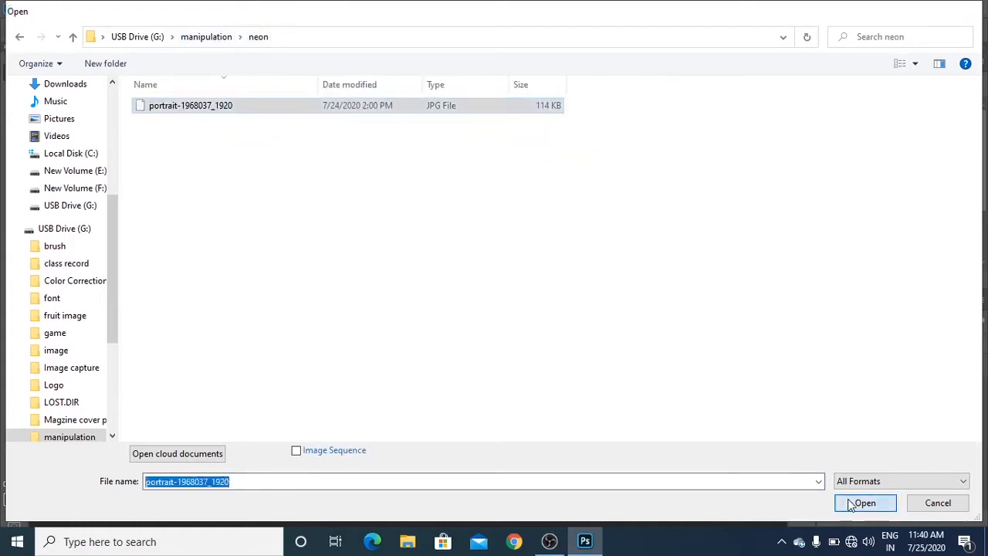
pyautogui.click(854, 503)
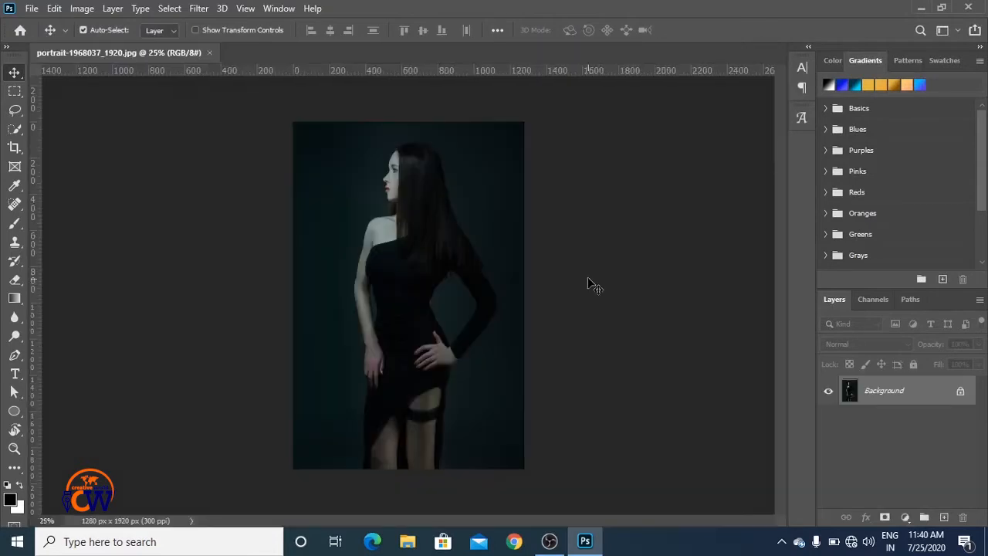
# Step: Convert the locked Background into a regular layer and duplicate it as "model"
pyautogui.doubleClick(941, 394)
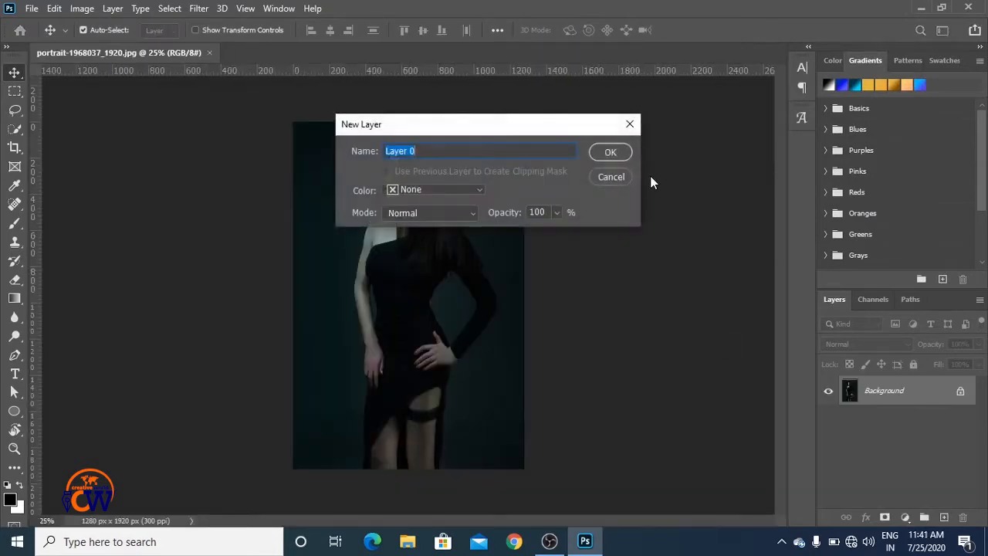
pyautogui.press('Return')
pyautogui.rightClick(938, 403)
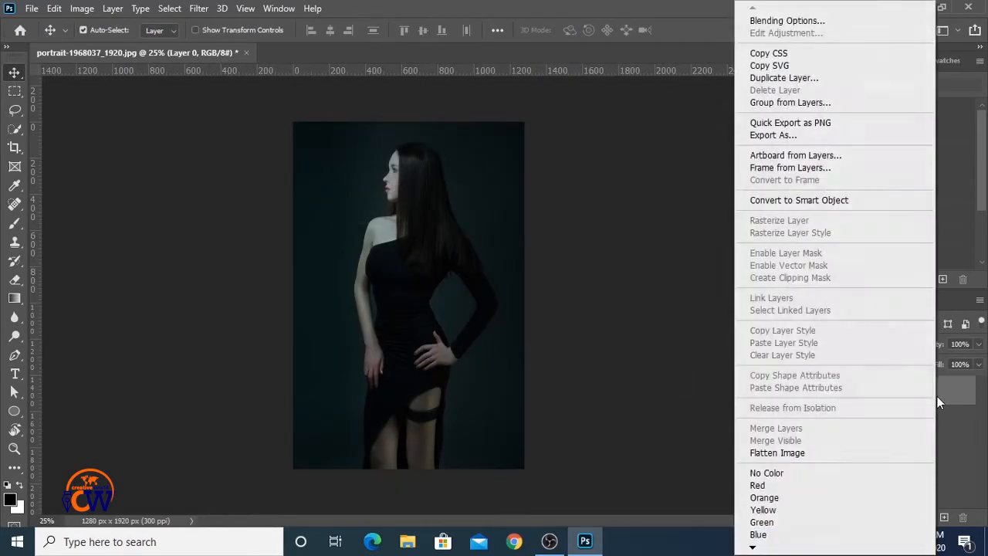
pyautogui.click(769, 93)
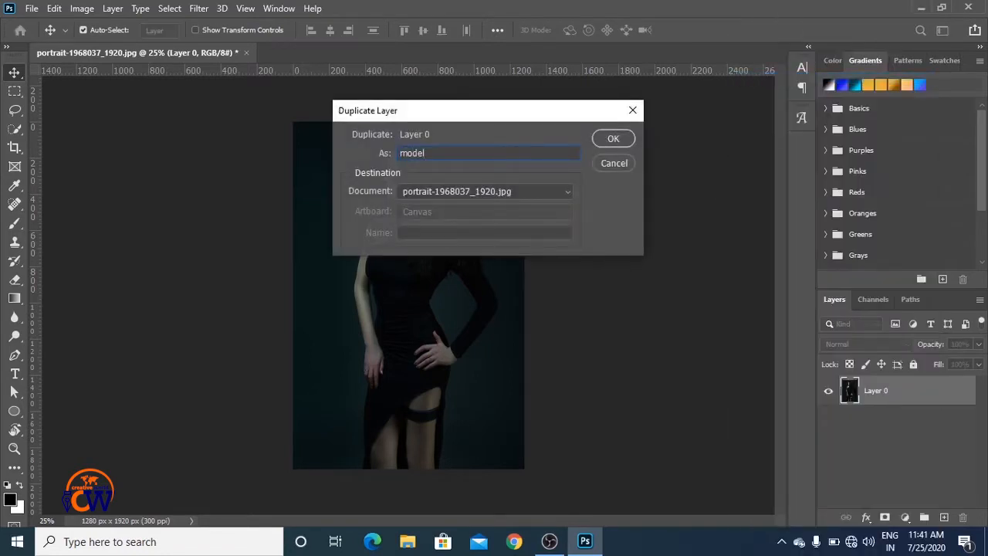
pyautogui.press('Return')
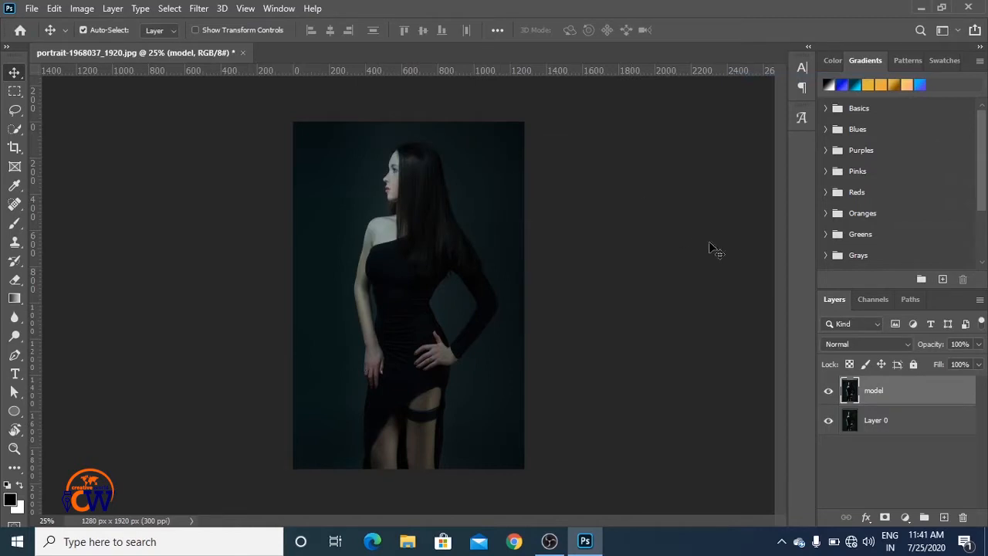
# Step: Roughly select the woman on the model layer with the Quick Selection tool, from head to legs
pyautogui.hotkey('ctrl', '+')
pyautogui.hotkey('ctrl', '+')
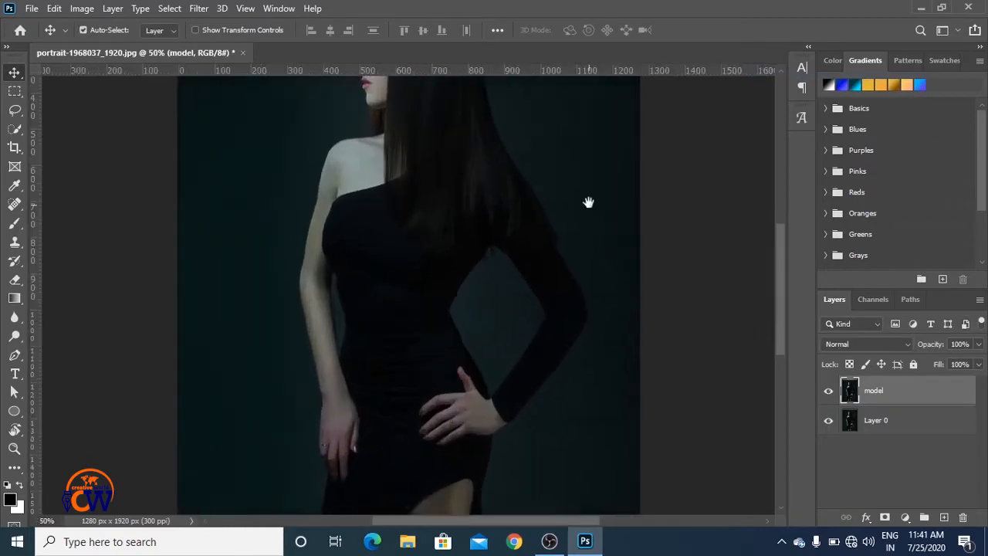
pyautogui.moveTo(588, 201); pyautogui.dragTo(556, 323)
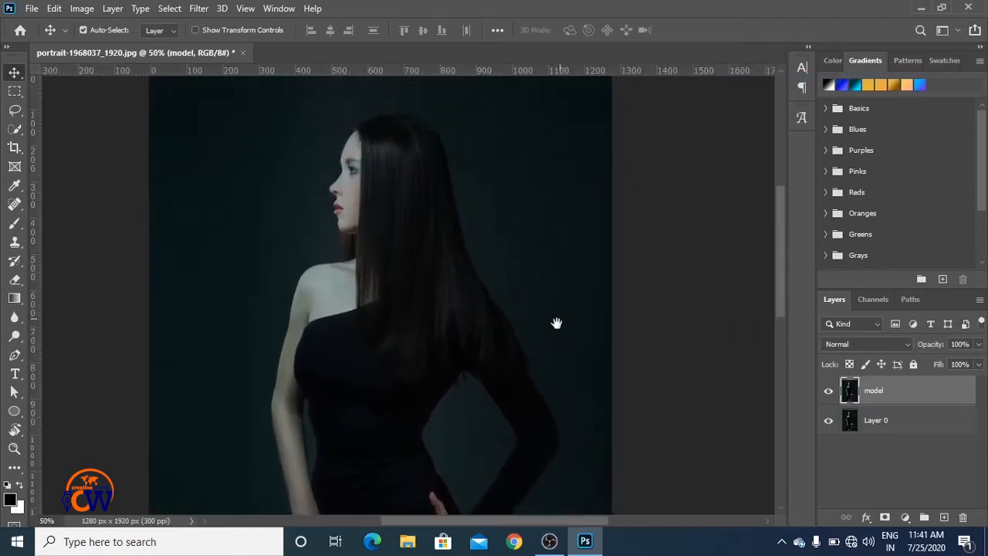
pyautogui.click(16, 134)
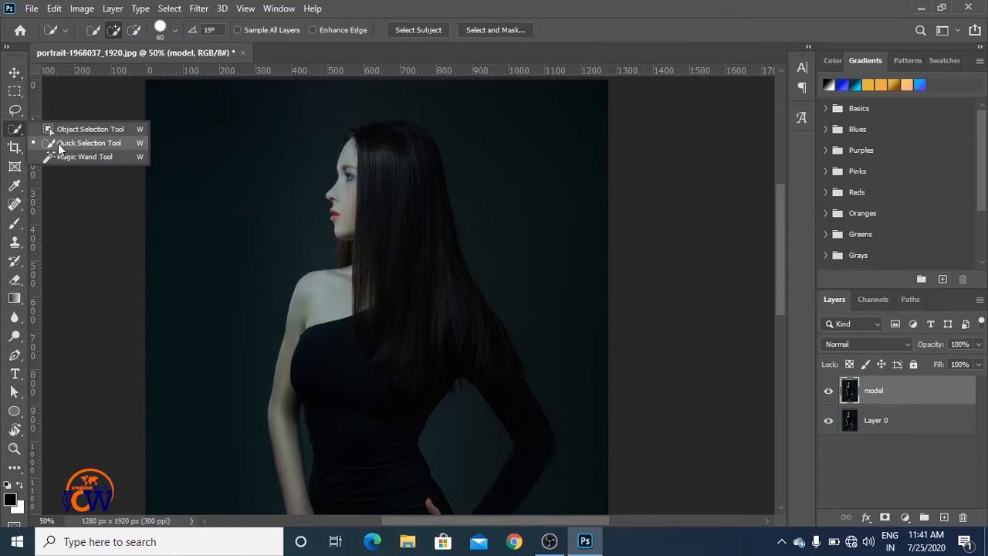
pyautogui.click(56, 143)
pyautogui.moveTo(386, 152)
pyautogui.mouseDown()
pyautogui.moveTo(382, 281)
pyautogui.moveTo(337, 289)
pyautogui.moveTo(358, 463)
pyautogui.moveTo(427, 277)
pyautogui.moveTo(410, 153)
pyautogui.moveTo(371, 166)
pyautogui.moveTo(348, 211)
pyautogui.mouseUp()
pyautogui.moveTo(444, 305); pyautogui.dragTo(399, 127)
pyautogui.moveTo(430, 170); pyautogui.dragTo(468, 223)
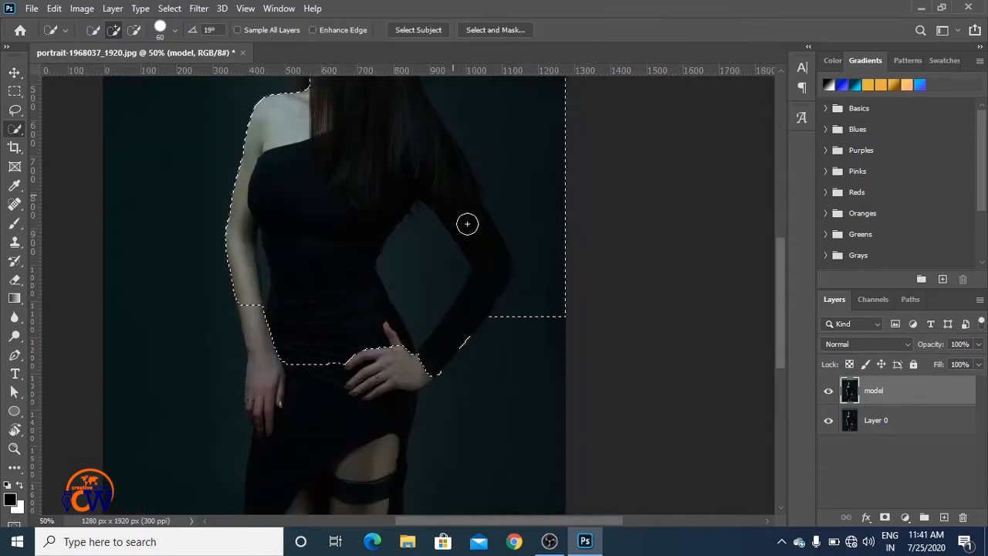
pyautogui.moveTo(285, 332)
pyautogui.mouseDown()
pyautogui.moveTo(304, 190)
pyautogui.moveTo(310, 400)
pyautogui.mouseUp()
pyautogui.moveTo(423, 163); pyautogui.dragTo(386, 408)
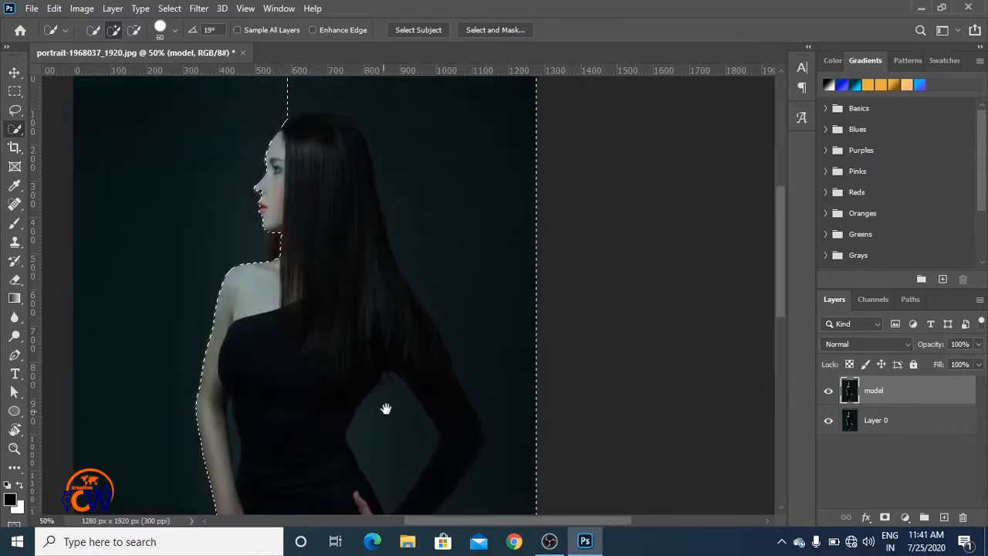
pyautogui.moveTo(417, 317); pyautogui.dragTo(417, 375)
# Step: Subtract the background behind the woman's hair, bent arm and dress from the selection
pyautogui.click(133, 31)
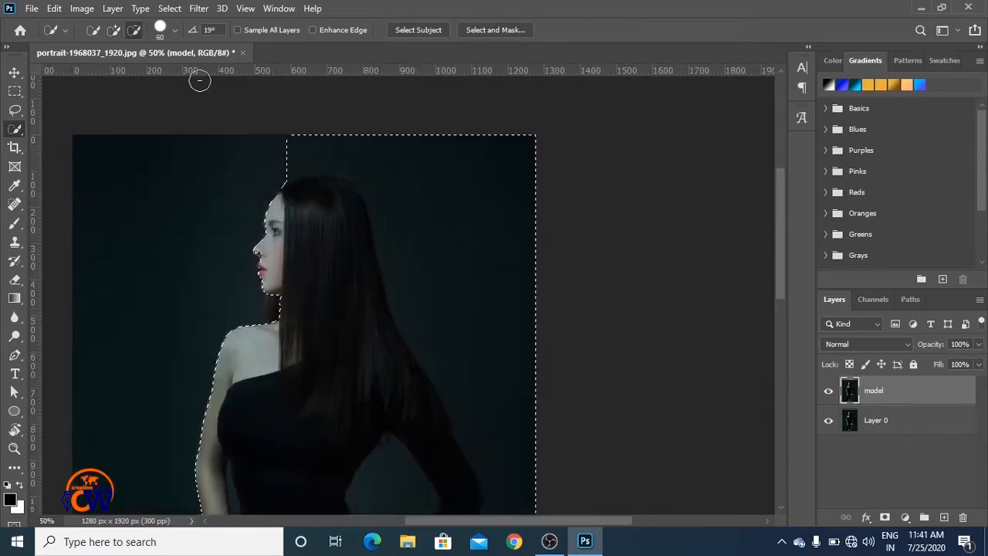
pyautogui.moveTo(363, 137)
pyautogui.mouseDown()
pyautogui.moveTo(461, 304)
pyautogui.moveTo(484, 311)
pyautogui.mouseUp()
pyautogui.moveTo(445, 339)
pyautogui.mouseDown()
pyautogui.moveTo(440, 197)
pyautogui.moveTo(500, 340)
pyautogui.mouseUp()
pyautogui.moveTo(488, 298)
pyautogui.mouseDown()
pyautogui.moveTo(489, 158)
pyautogui.moveTo(481, 363)
pyautogui.mouseUp()
pyautogui.moveTo(492, 323)
pyautogui.mouseDown()
pyautogui.moveTo(514, 194)
pyautogui.moveTo(503, 240)
pyautogui.mouseUp()
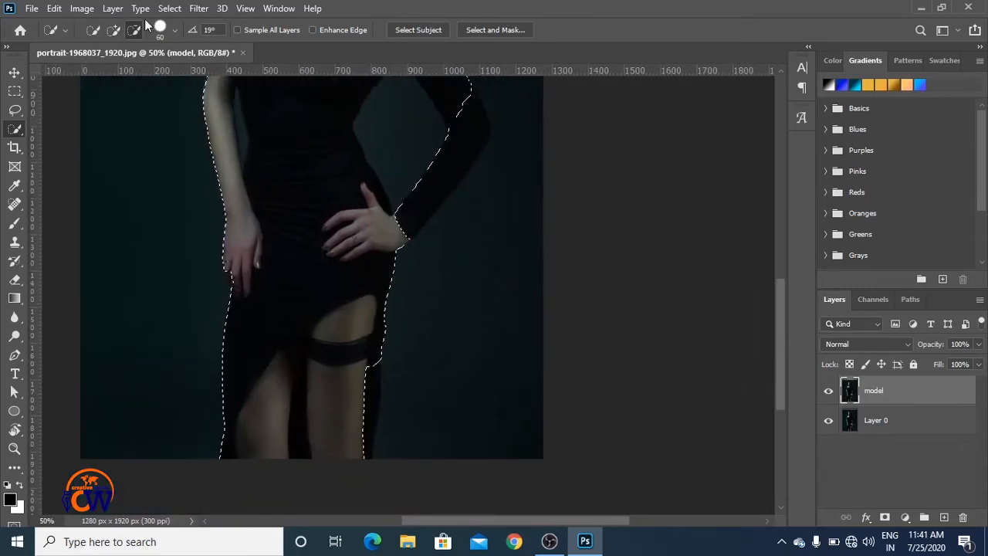
# Step: Add the missing parts of the dress, bent arm and hair back to the selection
pyautogui.moveTo(363, 356); pyautogui.dragTo(357, 441)
pyautogui.moveTo(455, 97)
pyautogui.mouseDown()
pyautogui.moveTo(428, 208)
pyautogui.moveTo(443, 234)
pyautogui.mouseUp()
pyautogui.moveTo(437, 125)
pyautogui.mouseDown()
pyautogui.moveTo(487, 278)
pyautogui.moveTo(510, 303)
pyautogui.mouseUp()
pyautogui.moveTo(347, 227); pyautogui.dragTo(337, 289)
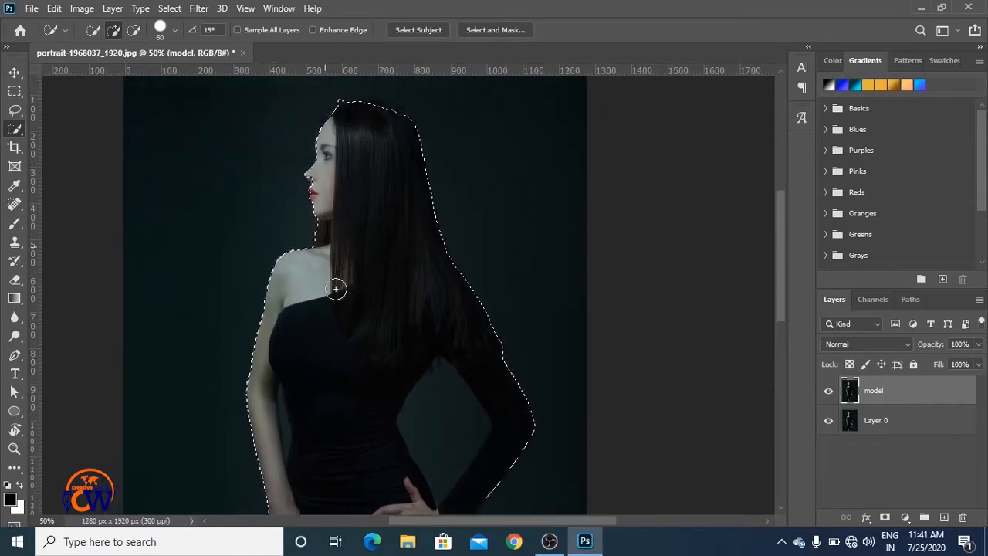
pyautogui.moveTo(388, 179); pyautogui.dragTo(389, 252)
# Step: Refine the selection around the top of the head, removing background and adding the hair above the forehead and crown
pyautogui.hotkey('ctrl', '+')
pyautogui.hotkey('ctrl', '+')
pyautogui.hotkey('ctrl', '+')
pyautogui.moveTo(296, 178)
pyautogui.mouseDown()
pyautogui.moveTo(443, 257)
pyautogui.moveTo(466, 359)
pyautogui.mouseUp()
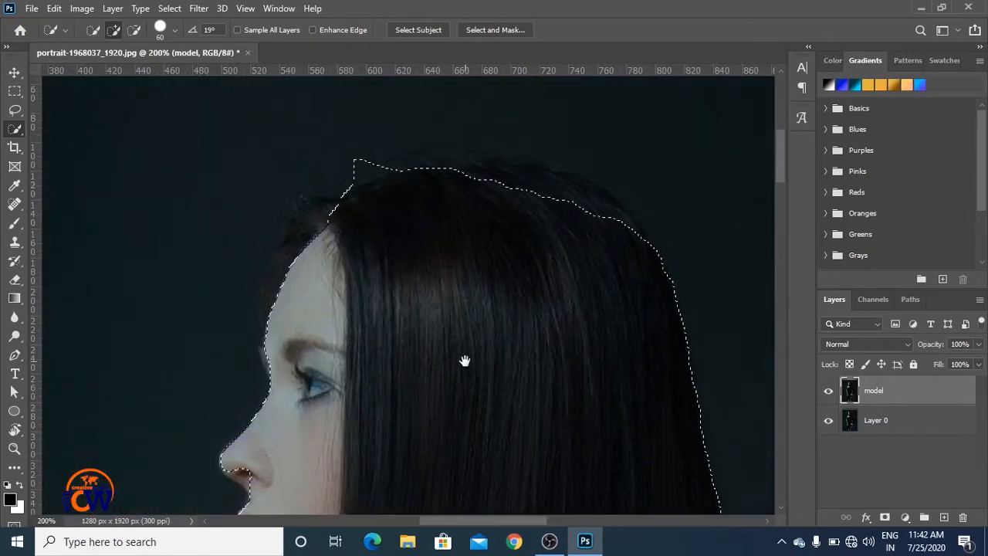
pyautogui.click(137, 32)
pyautogui.moveTo(348, 125); pyautogui.dragTo(365, 128)
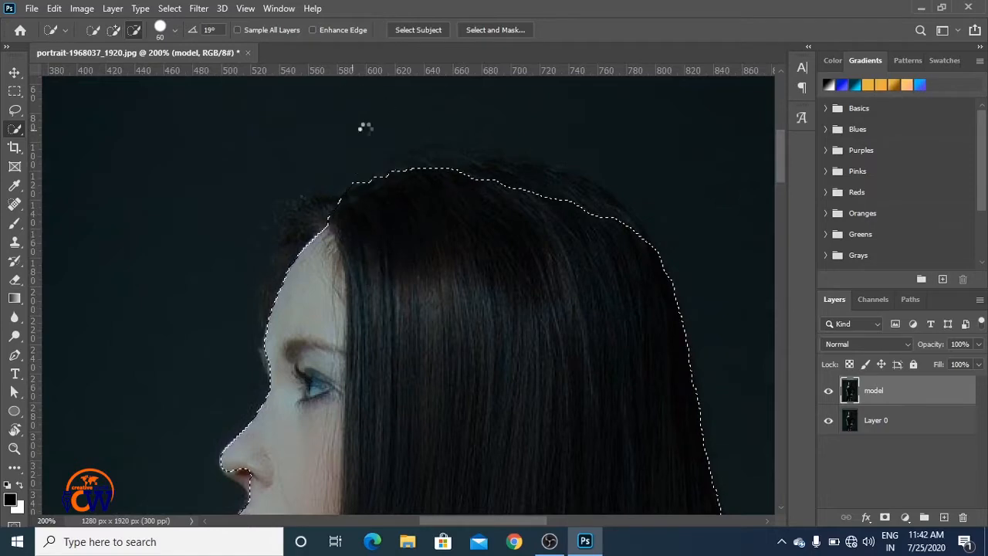
pyautogui.click(114, 32)
pyautogui.moveTo(325, 239)
pyautogui.mouseDown()
pyautogui.moveTo(548, 225)
pyautogui.moveTo(624, 257)
pyautogui.mouseUp()
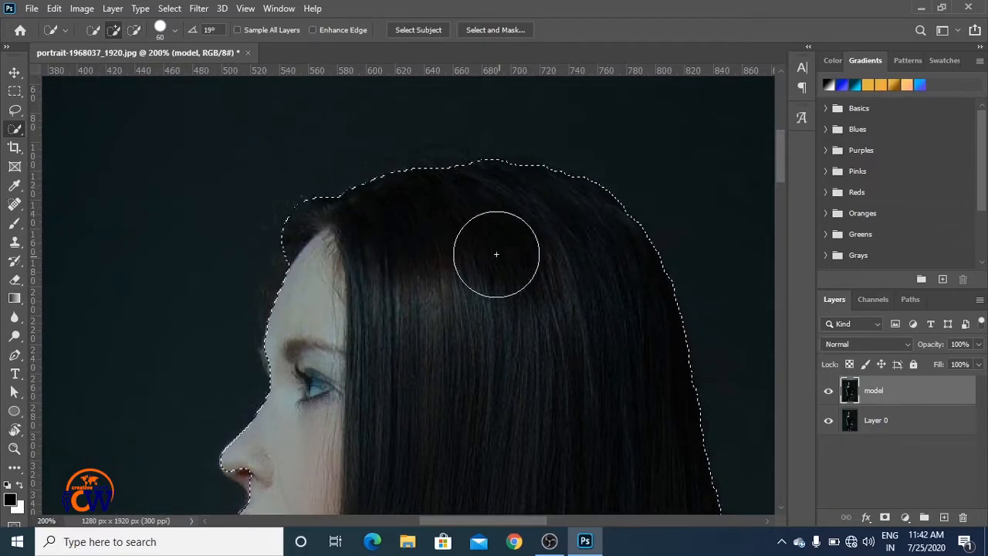
# Step: Subtract the narrow gap between the straight arm and the waist from the selection with the Lasso tool
pyautogui.moveTo(378, 471); pyautogui.dragTo(402, 254)
pyautogui.moveTo(361, 452); pyautogui.dragTo(408, 236)
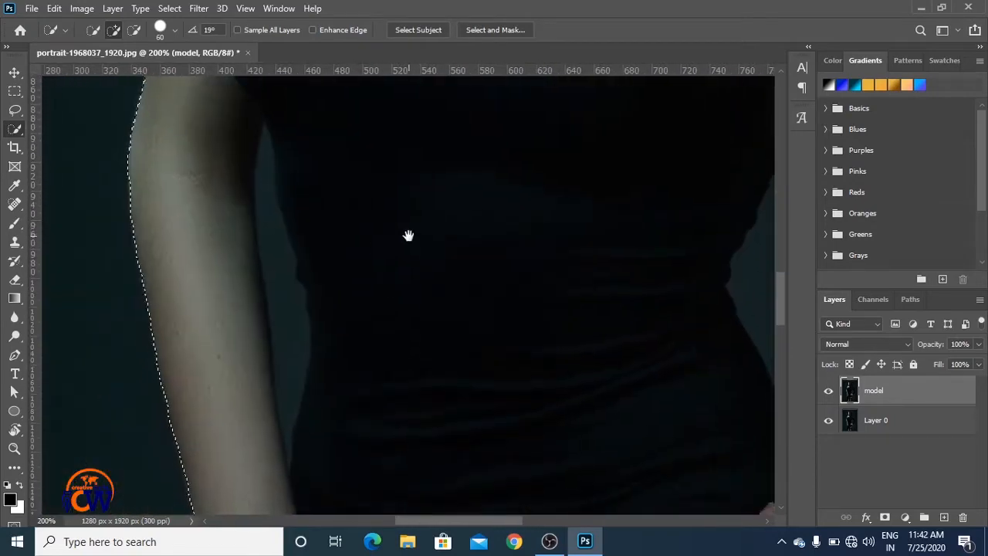
pyautogui.click(15, 109)
pyautogui.click(125, 31)
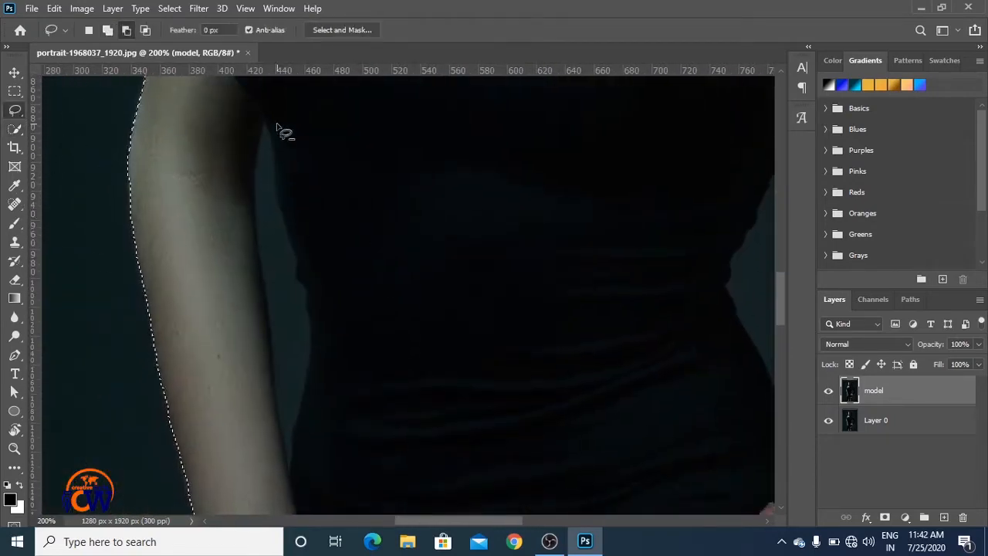
pyautogui.moveTo(263, 123); pyautogui.dragTo(269, 151)
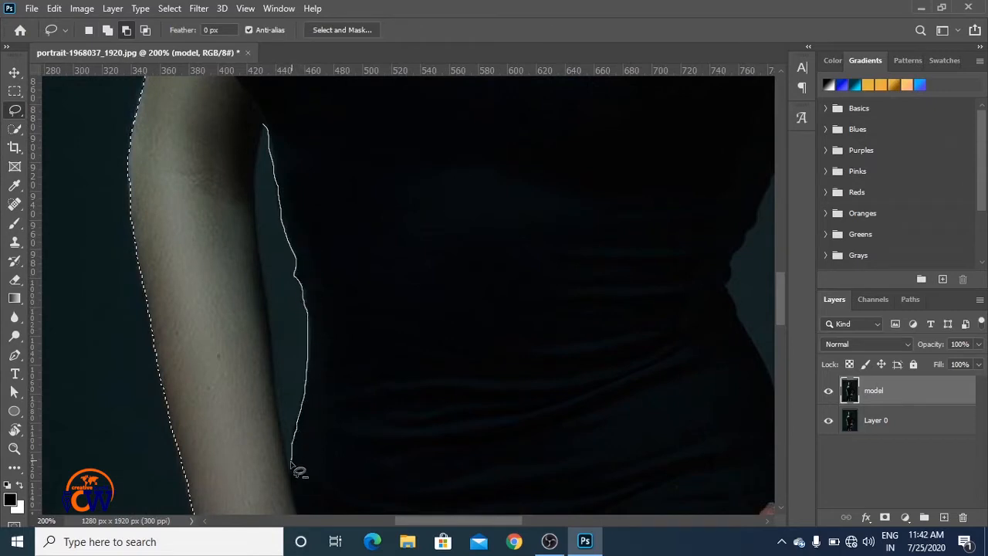
pyautogui.moveTo(272, 295); pyautogui.dragTo(274, 158)
# Step: Refine the edges of the subtracted gap along the straight arm, removing the leftover background slivers
pyautogui.hotkey('ctrl', '+')
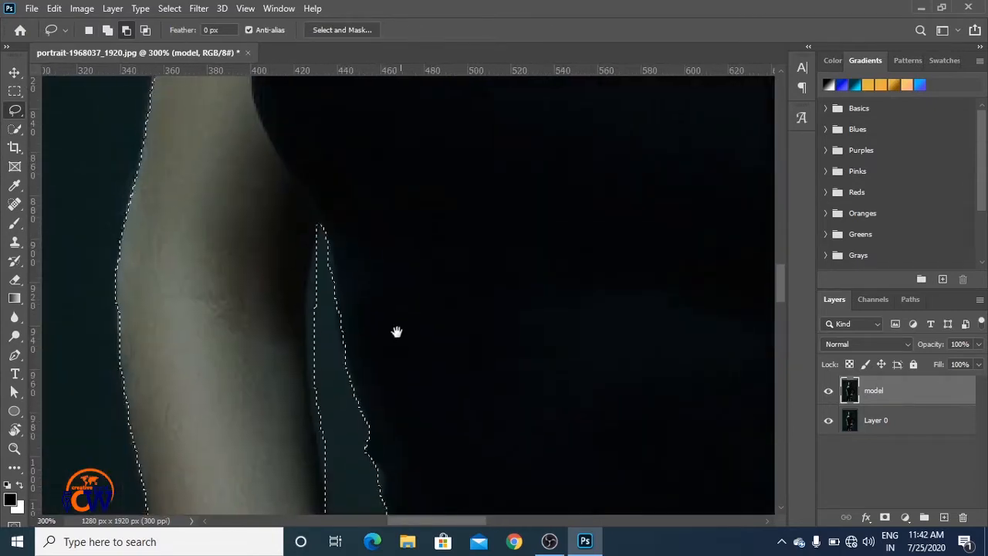
pyautogui.moveTo(321, 227)
pyautogui.mouseDown()
pyautogui.moveTo(310, 308)
pyautogui.moveTo(357, 424)
pyautogui.moveTo(352, 401)
pyautogui.mouseUp()
pyautogui.moveTo(354, 398); pyautogui.dragTo(378, 246)
pyautogui.moveTo(338, 238); pyautogui.dragTo(358, 380)
pyautogui.moveTo(386, 323); pyautogui.dragTo(363, 186)
pyautogui.moveTo(315, 186); pyautogui.dragTo(338, 295)
pyautogui.scroll(2, 360, 390)
pyautogui.click(126, 31)
pyautogui.moveTo(358, 226); pyautogui.dragTo(368, 338)
# Step: Subtract the background enclosed by the bent arm and the waist using the Quick Selection tool
pyautogui.hotkey('ctrl', '-')
pyautogui.hotkey('ctrl', '-')
pyautogui.hotkey('ctrl', '-')
pyautogui.press('w')
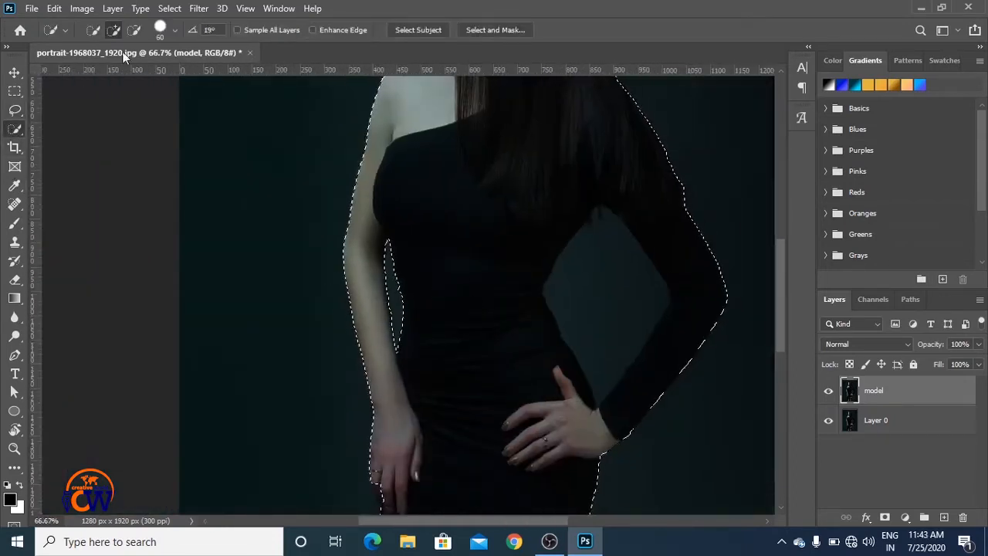
pyautogui.click(136, 31)
pyautogui.moveTo(592, 300)
pyautogui.mouseDown()
pyautogui.moveTo(606, 281)
pyautogui.moveTo(626, 315)
pyautogui.mouseUp()
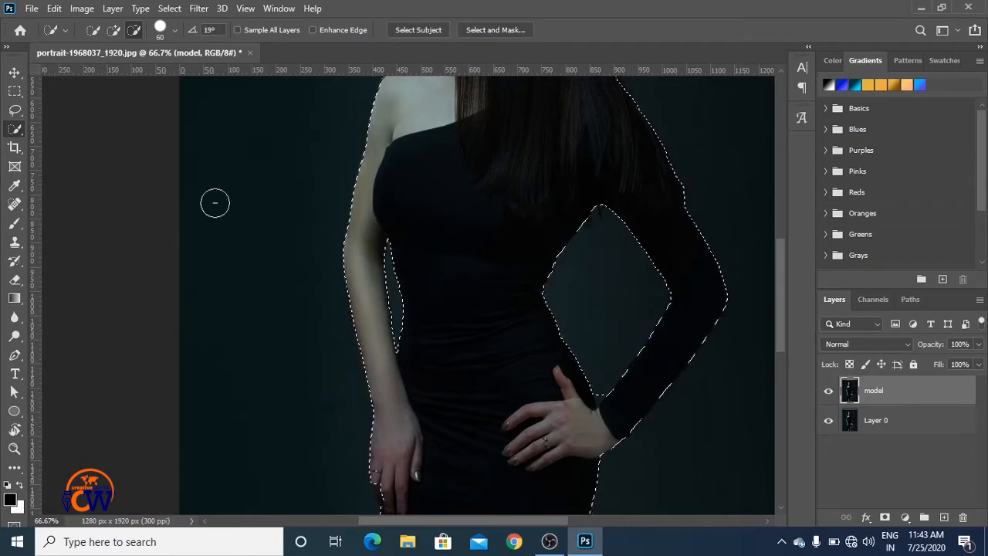
# Step: Use the Lasso tool to add the hair strands at the top of the bent-arm gap back to the selection
pyautogui.click(13, 113)
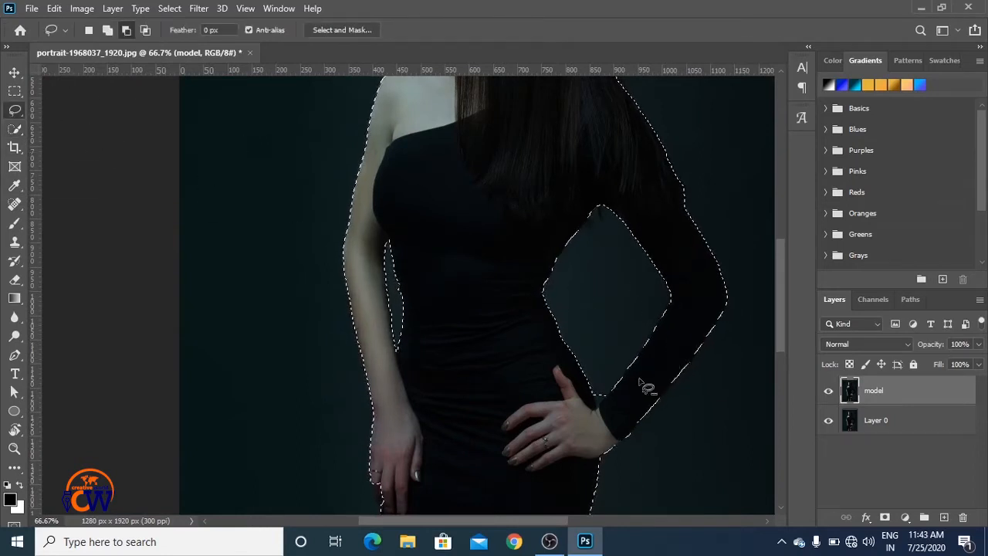
pyautogui.hotkey('ctrl', '+')
pyautogui.hotkey('ctrl', '+')
pyautogui.hscroll(5, 620, 392)
pyautogui.scroll(-3, 610, 378)
pyautogui.moveTo(536, 281)
pyautogui.mouseDown()
pyautogui.moveTo(515, 306)
pyautogui.moveTo(508, 251)
pyautogui.mouseUp()
pyautogui.moveTo(536, 163); pyautogui.dragTo(466, 242)
pyautogui.moveTo(427, 141)
pyautogui.mouseDown()
pyautogui.moveTo(445, 187)
pyautogui.moveTo(439, 116)
pyautogui.mouseUp()
pyautogui.hotkey('ctrl', 'z')
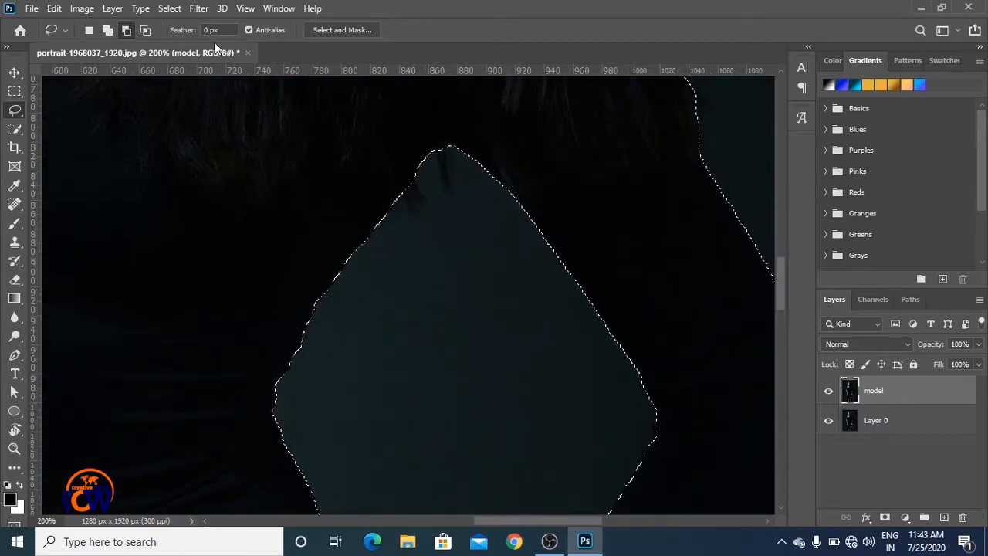
pyautogui.click(108, 30)
pyautogui.moveTo(427, 145)
pyautogui.mouseDown()
pyautogui.moveTo(448, 199)
pyautogui.moveTo(456, 139)
pyautogui.moveTo(408, 170)
pyautogui.mouseUp()
pyautogui.moveTo(379, 226)
pyautogui.mouseDown()
pyautogui.moveTo(397, 185)
pyautogui.moveTo(431, 157)
pyautogui.mouseUp()
pyautogui.hotkey('ctrl', '-')
pyautogui.hotkey('ctrl', '-')
pyautogui.hotkey('ctrl', '-')
pyautogui.hotkey('ctrl', '-')
pyautogui.hotkey('ctrl', '-')
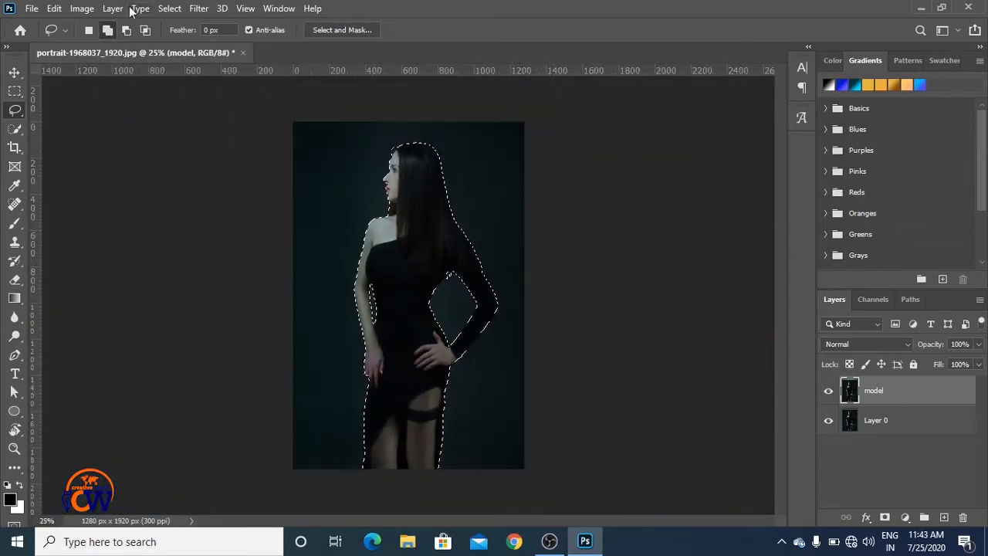
# Step: Feather the selection by 2 pixels and apply it as a layer mask on the model layer
pyautogui.click(169, 8)
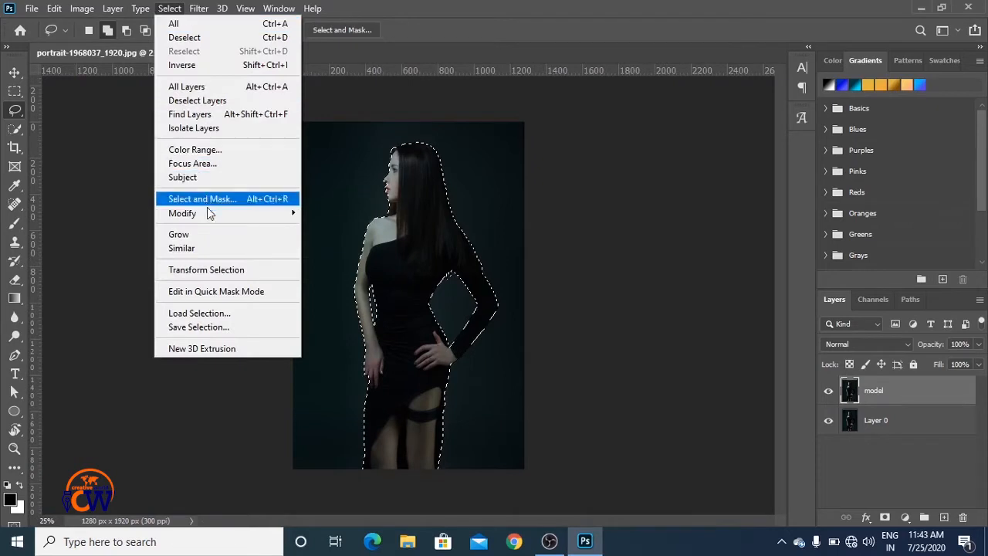
pyautogui.moveTo(193, 213)
pyautogui.click(328, 267)
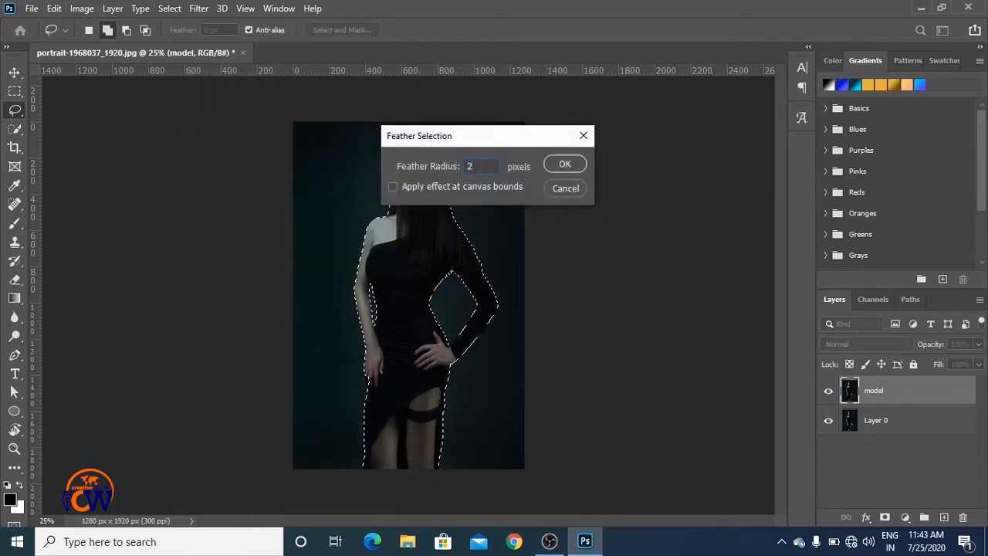
pyautogui.click(564, 163)
pyautogui.click(885, 517)
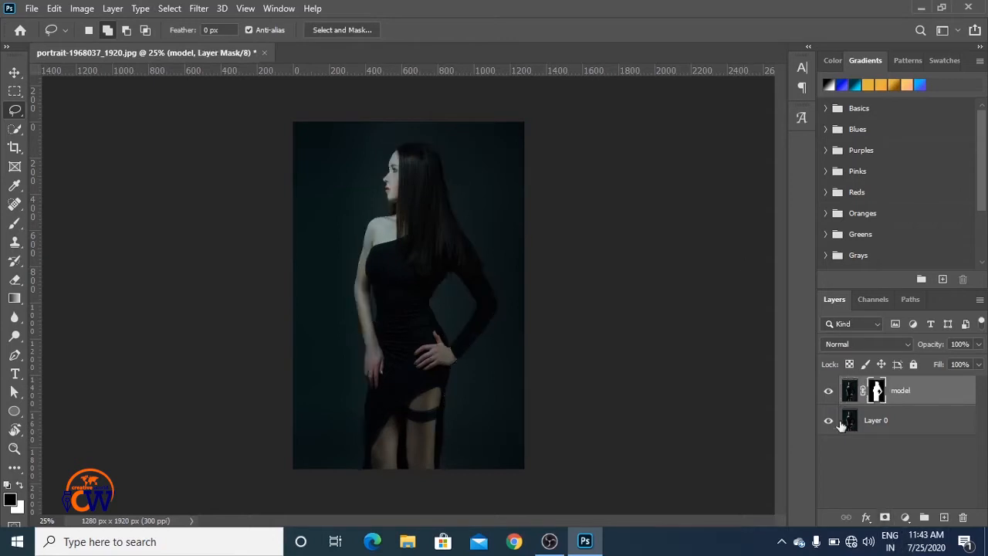
# Step: Toggle the visibility of Layer 0 to check the masked cut-out of the woman
pyautogui.click(829, 420)
pyautogui.click(830, 420)
pyautogui.click(829, 421)
pyautogui.click(830, 420)
pyautogui.click(830, 420)
pyautogui.click(829, 420)
# Step: Add a Levels adjustment layer above the model layer and strongly darken the image with it
pyautogui.click(919, 397)
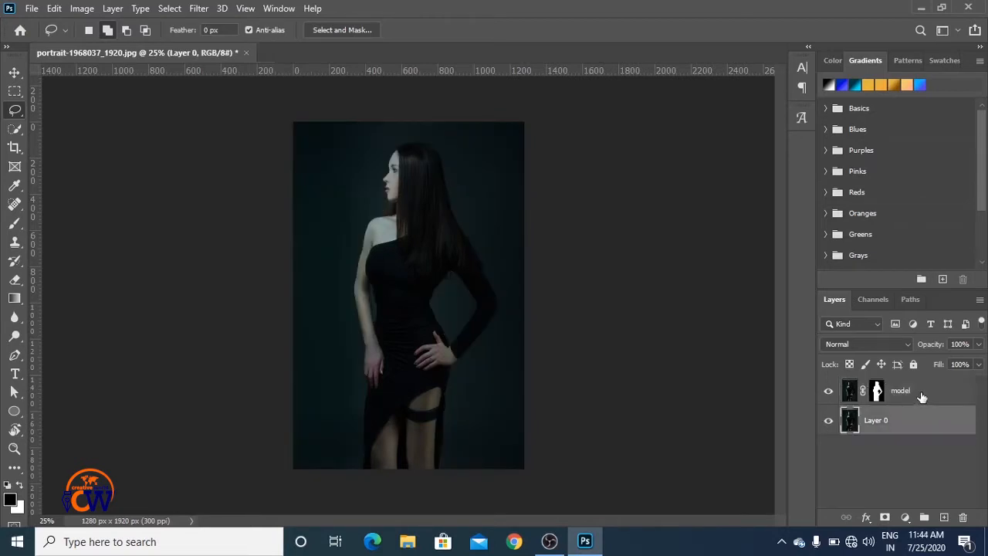
pyautogui.click(907, 519)
pyautogui.click(898, 325)
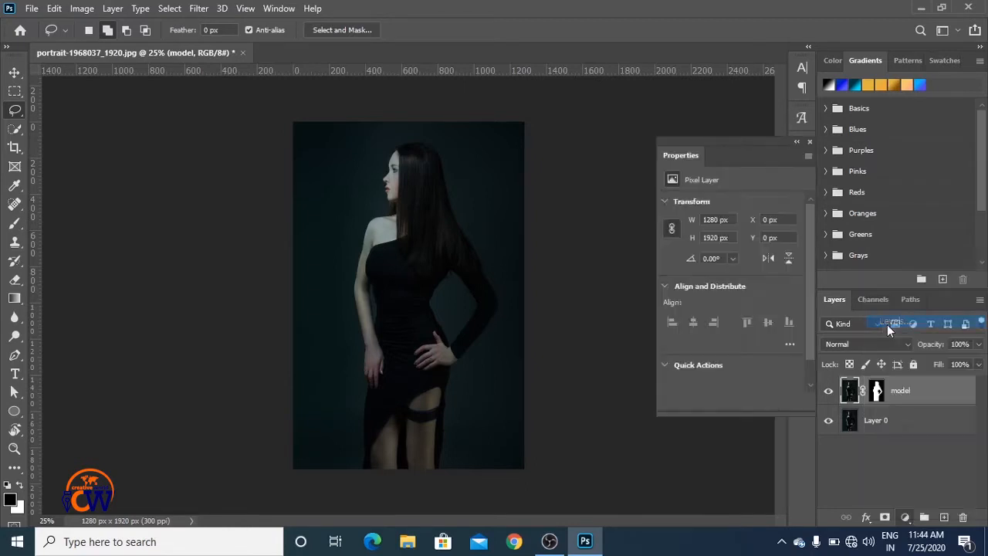
pyautogui.moveTo(798, 352); pyautogui.dragTo(712, 351)
pyautogui.click(809, 142)
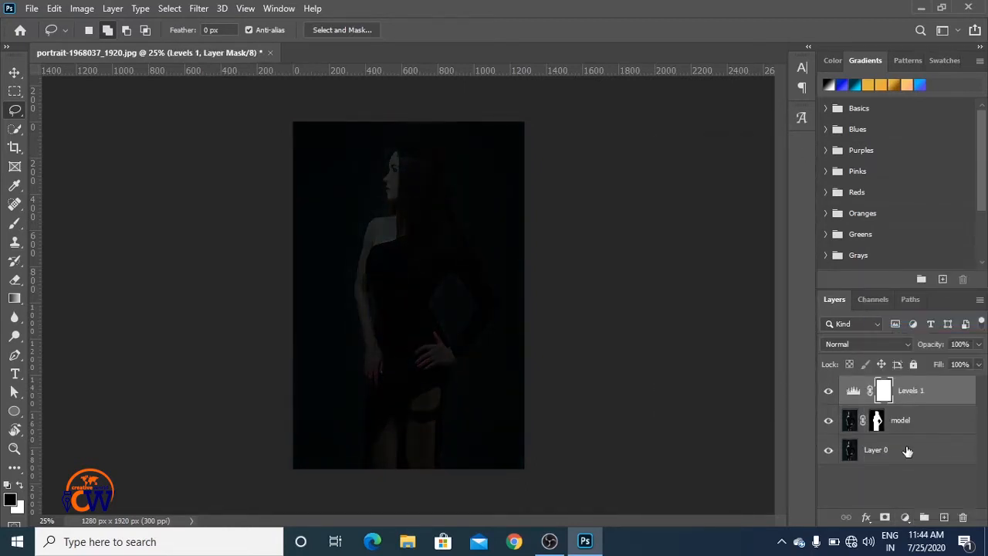
# Step: Add a bright red Solid Color fill layer above the Levels adjustment and set its blend mode to Soft Light
pyautogui.click(906, 518)
pyautogui.click(890, 265)
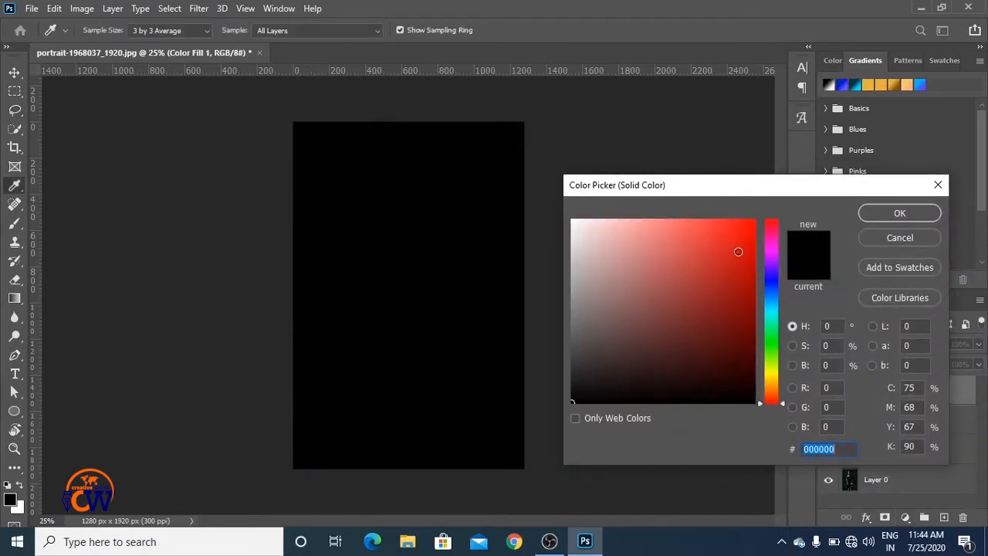
pyautogui.click(739, 251)
pyautogui.click(882, 214)
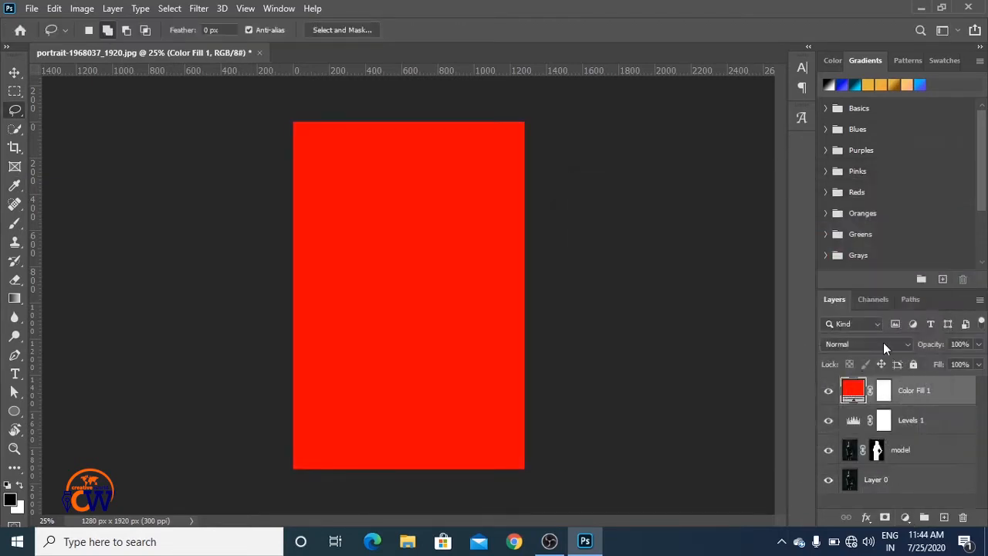
pyautogui.click(885, 348)
pyautogui.click(868, 353)
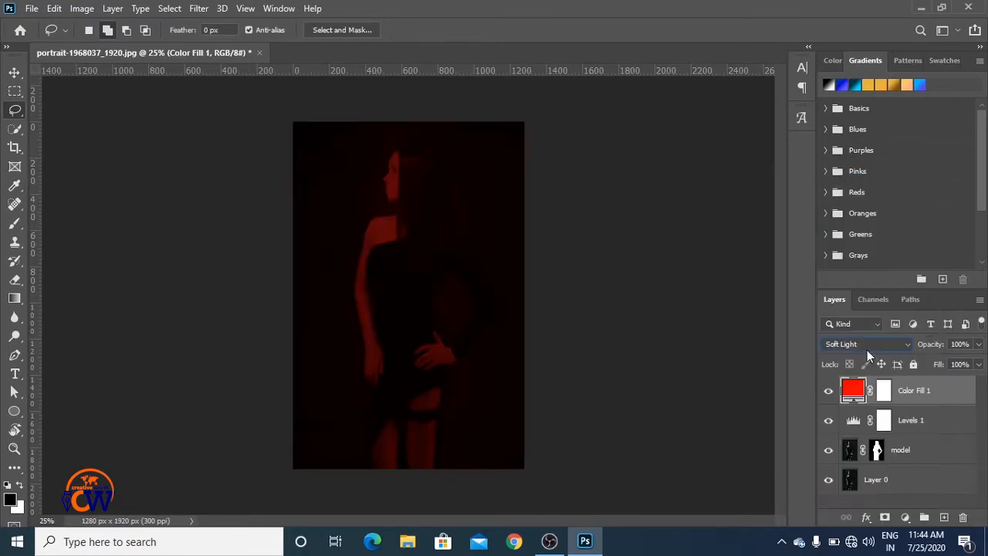
pyautogui.click(882, 388)
# Step: Draw an unfilled circle about 916 px wide with a 20 px white stroke and position it around the woman's torso
pyautogui.click(14, 411)
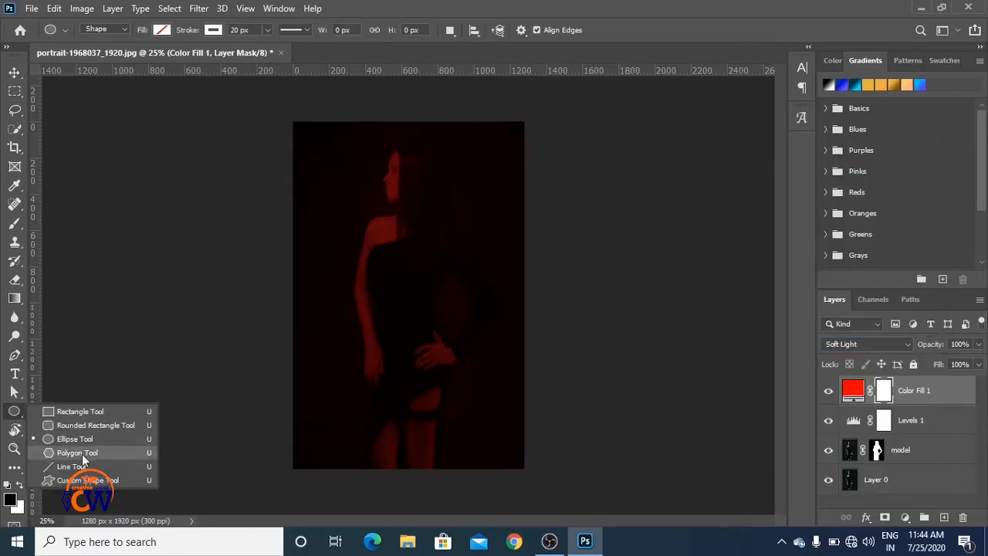
pyautogui.click(83, 441)
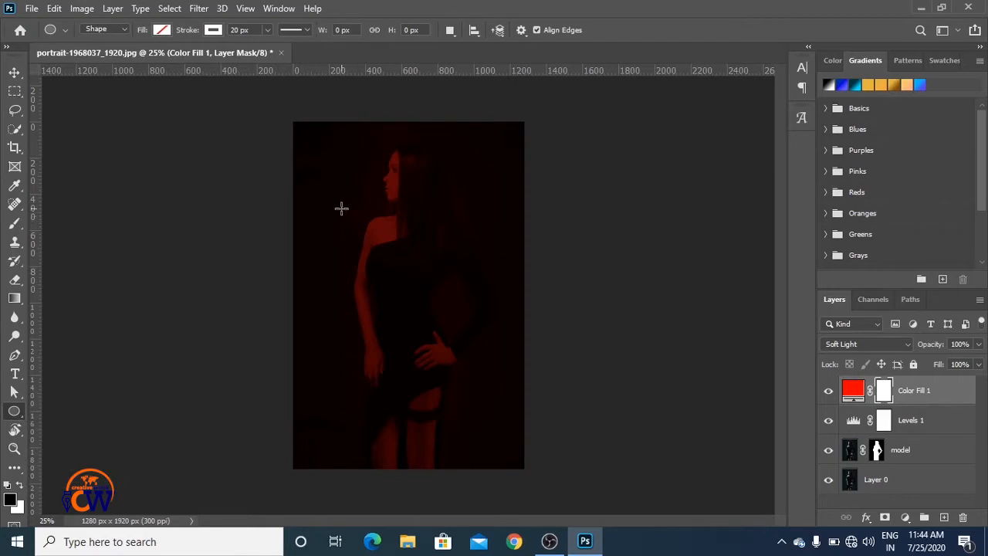
pyautogui.moveTo(342, 208); pyautogui.dragTo(507, 468)
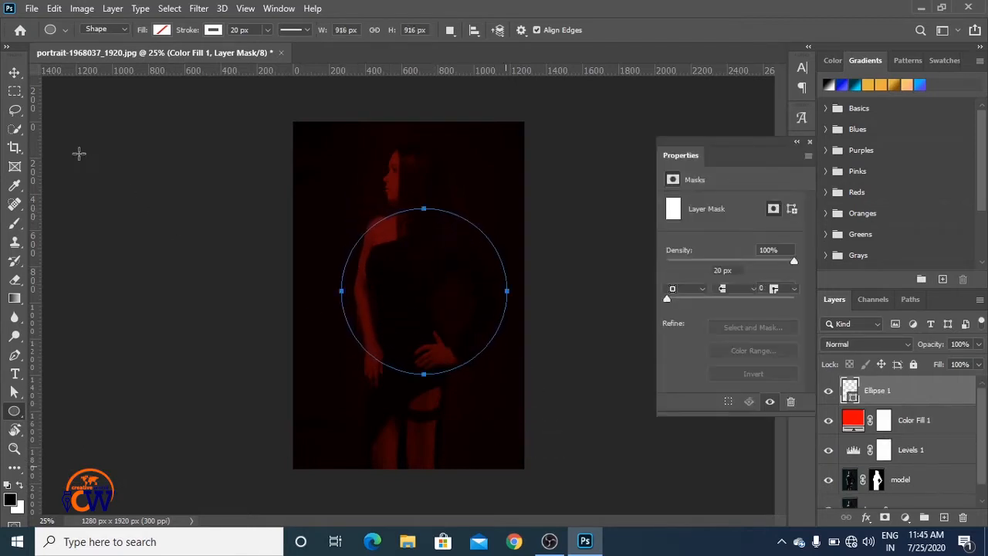
pyautogui.press('v')
pyautogui.moveTo(485, 238); pyautogui.dragTo(471, 243)
pyautogui.click(810, 142)
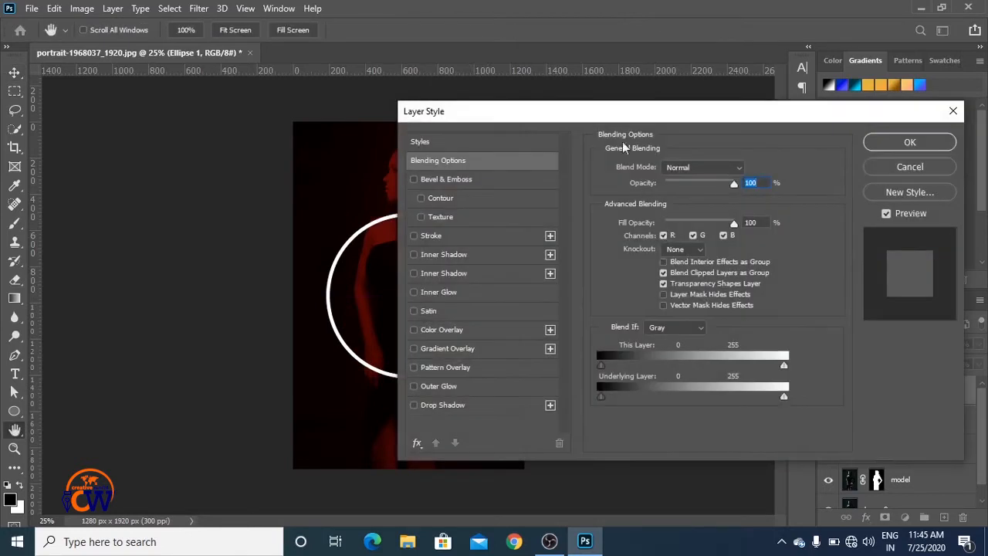
# Step: Add an Inner Shadow effect without Inner Glow to the circle's layer and set the shadow colour to bright red
pyautogui.moveTo(617, 106); pyautogui.dragTo(686, 139)
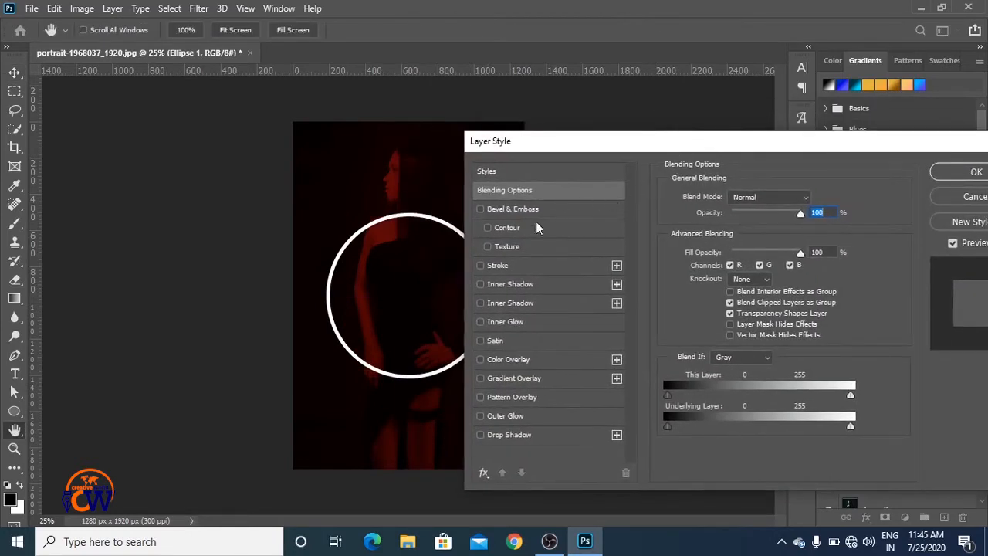
pyautogui.click(518, 322)
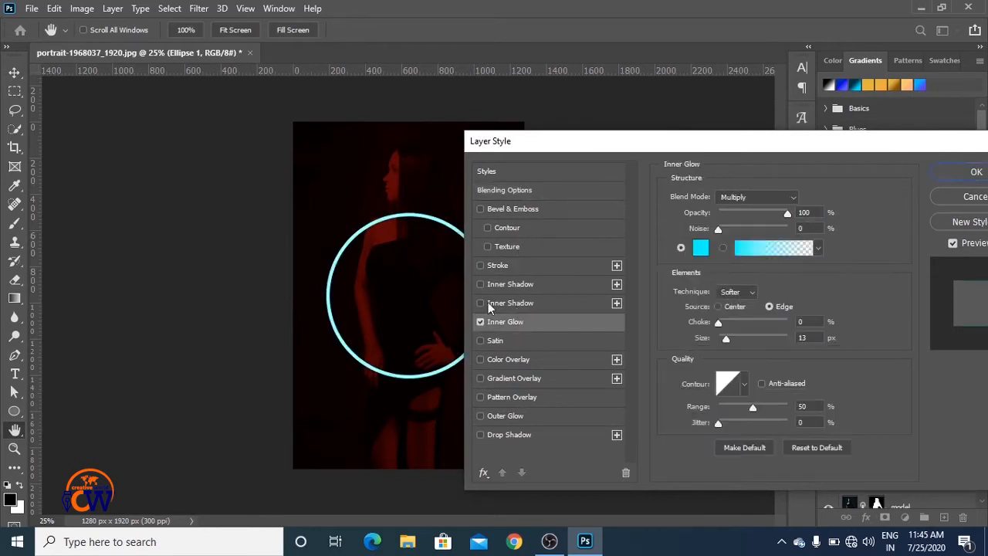
pyautogui.click(481, 303)
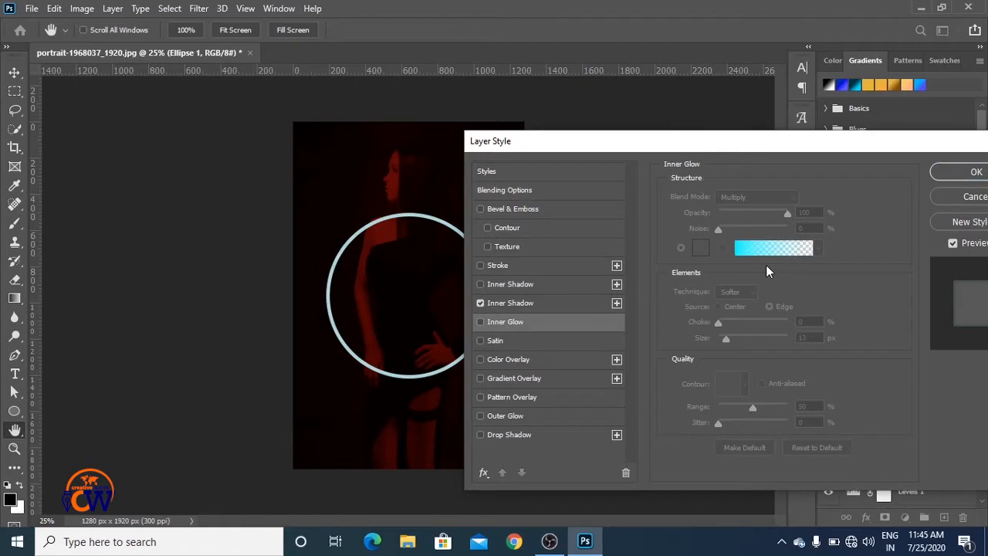
pyautogui.click(560, 304)
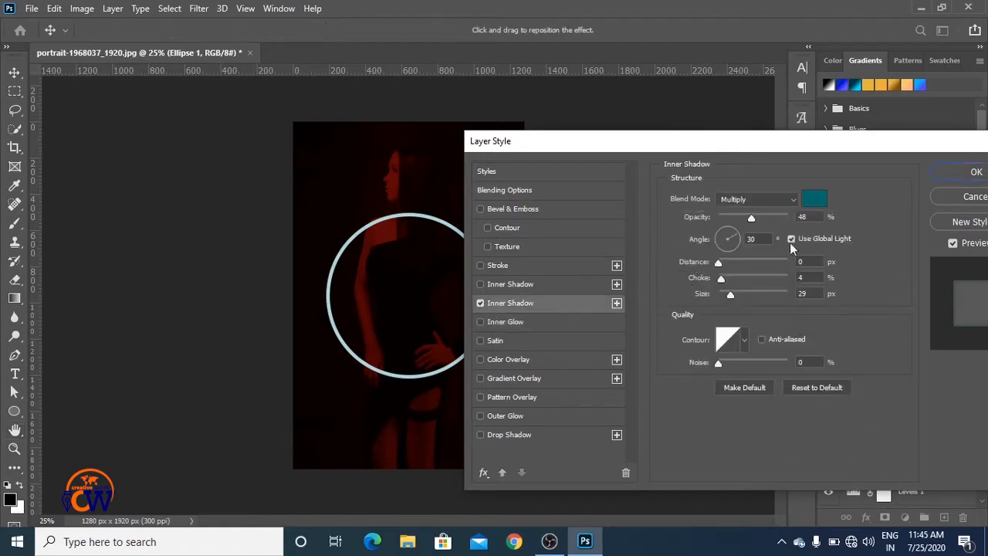
pyautogui.click(814, 201)
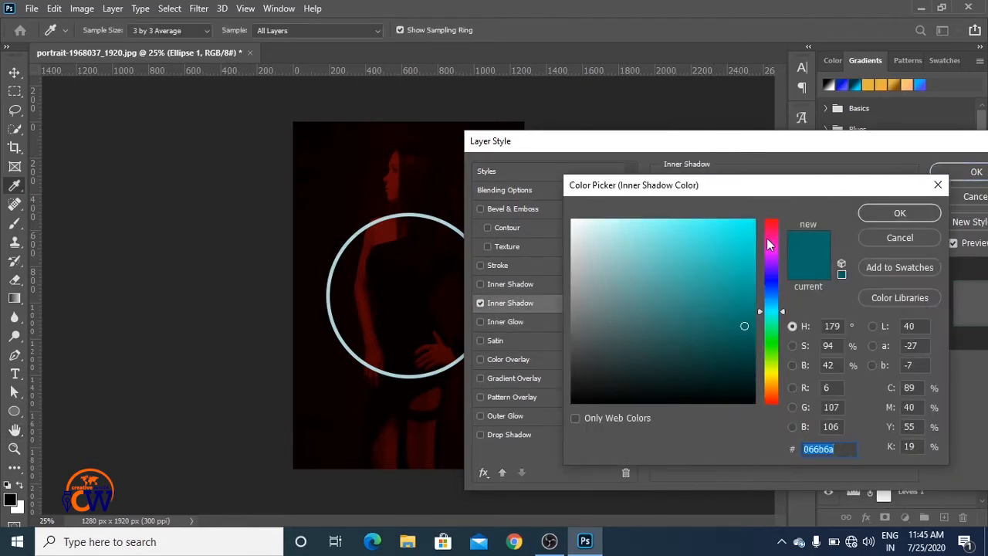
pyautogui.moveTo(770, 244); pyautogui.dragTo(775, 219)
pyautogui.moveTo(723, 248); pyautogui.dragTo(788, 185)
pyautogui.click(888, 215)
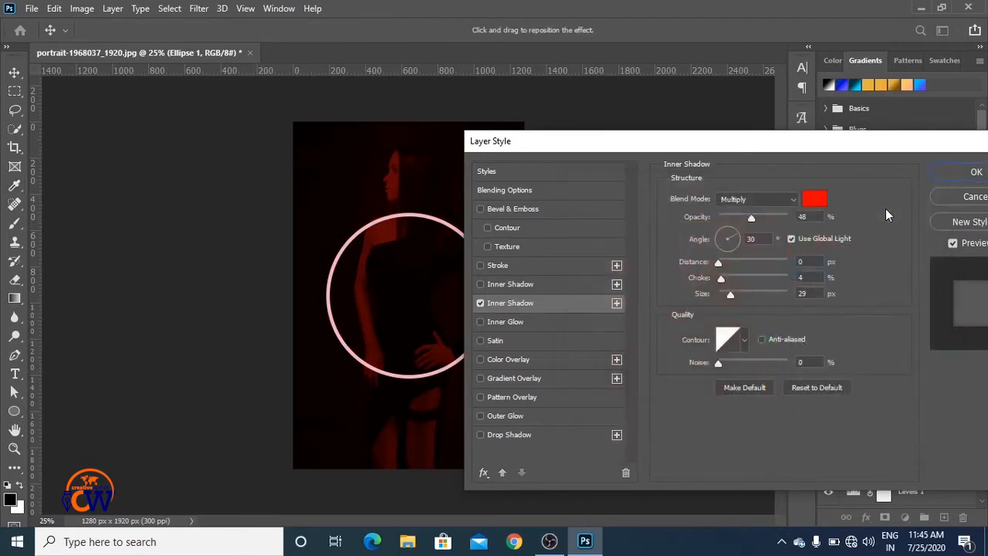
# Step: Raise the circle's inner shadow opacity to 100%
pyautogui.moveTo(747, 216); pyautogui.dragTo(755, 218)
pyautogui.hotkey('ctrl', '+')
pyautogui.hotkey('ctrl', '+')
pyautogui.hotkey('ctrl', '+')
pyautogui.hotkey('ctrl', '+')
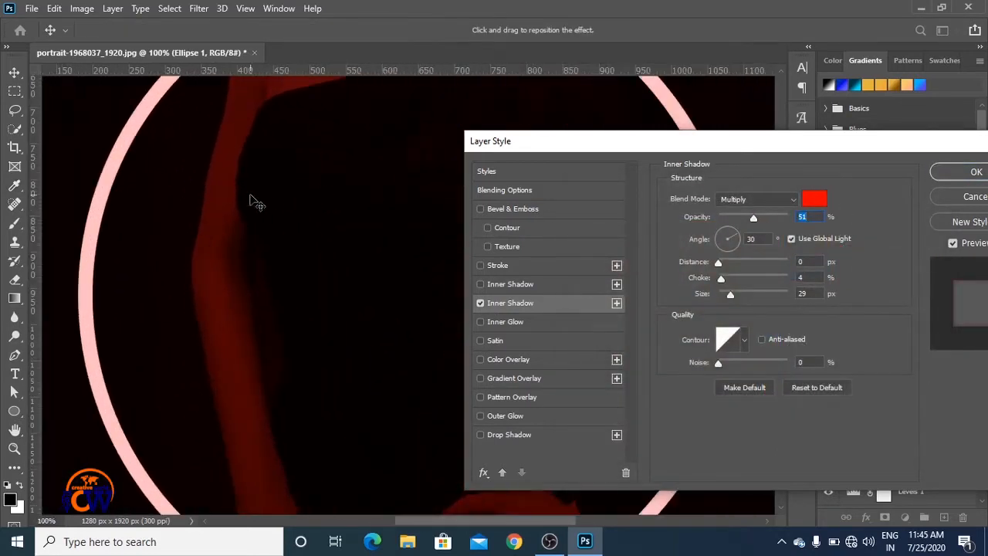
pyautogui.moveTo(250, 196); pyautogui.dragTo(325, 384)
pyautogui.moveTo(752, 220); pyautogui.dragTo(809, 234)
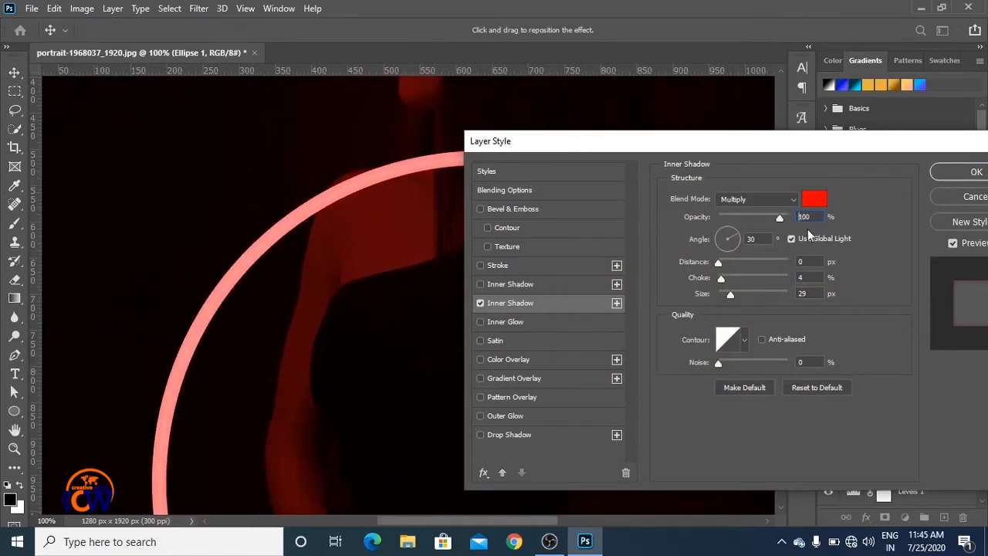
# Step: Set the inner shadow's size to 18 px and its distance to 3 px
pyautogui.moveTo(731, 297); pyautogui.dragTo(728, 292)
pyautogui.write('8')
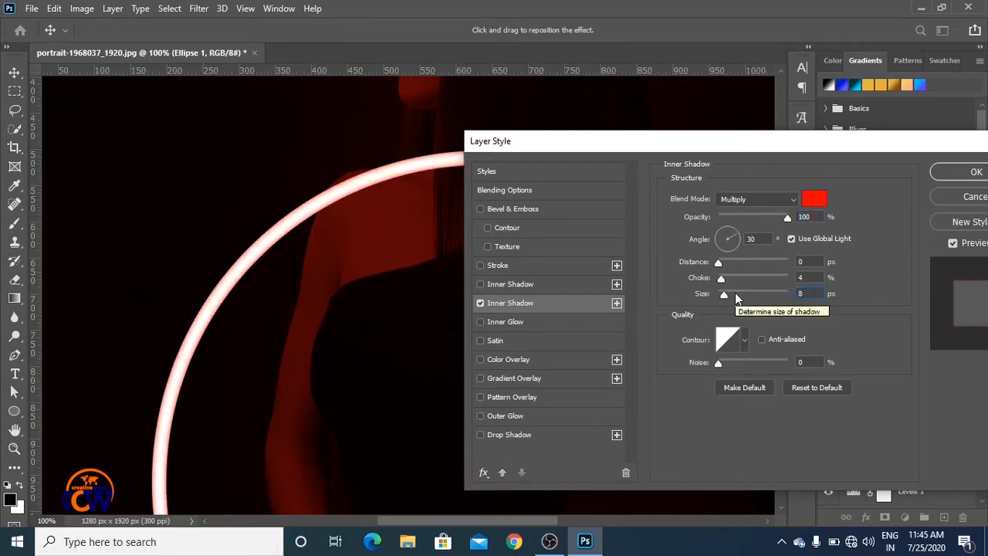
pyautogui.moveTo(817, 297); pyautogui.dragTo(751, 282)
pyautogui.write('18')
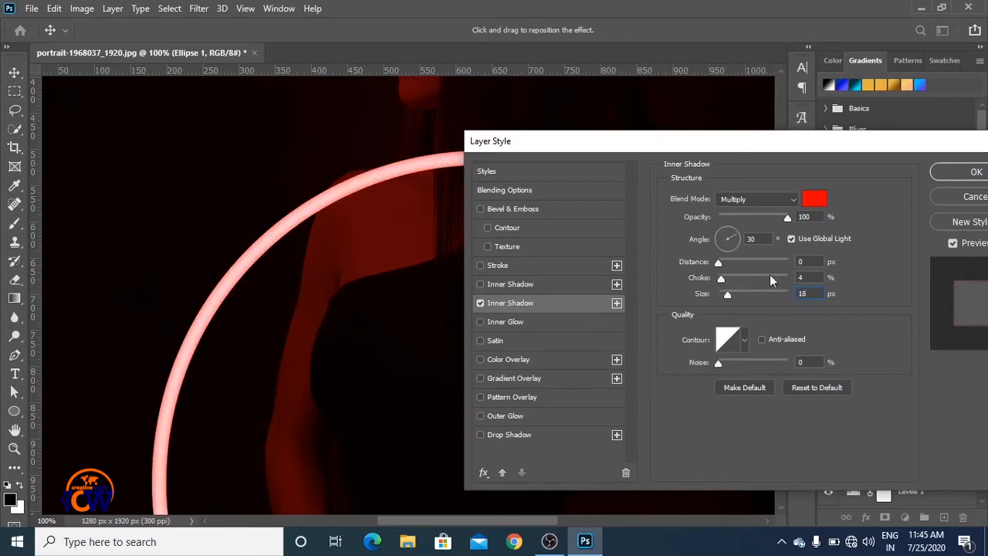
pyautogui.moveTo(725, 264); pyautogui.dragTo(722, 280)
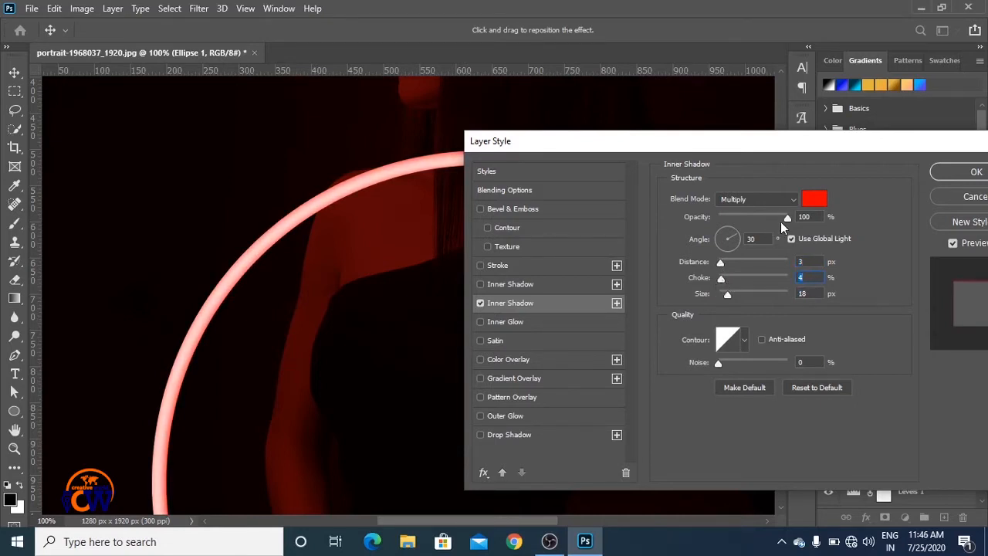
# Step: Set the inner shadow's blend mode to Normal, its contour to the linear preset and its size to 16 px
pyautogui.moveTo(788, 221)
pyautogui.mouseDown()
pyautogui.moveTo(763, 219)
pyautogui.moveTo(797, 221)
pyautogui.mouseUp()
pyautogui.click(792, 200)
pyautogui.click(770, 179)
pyautogui.moveTo(748, 299); pyautogui.dragTo(834, 266)
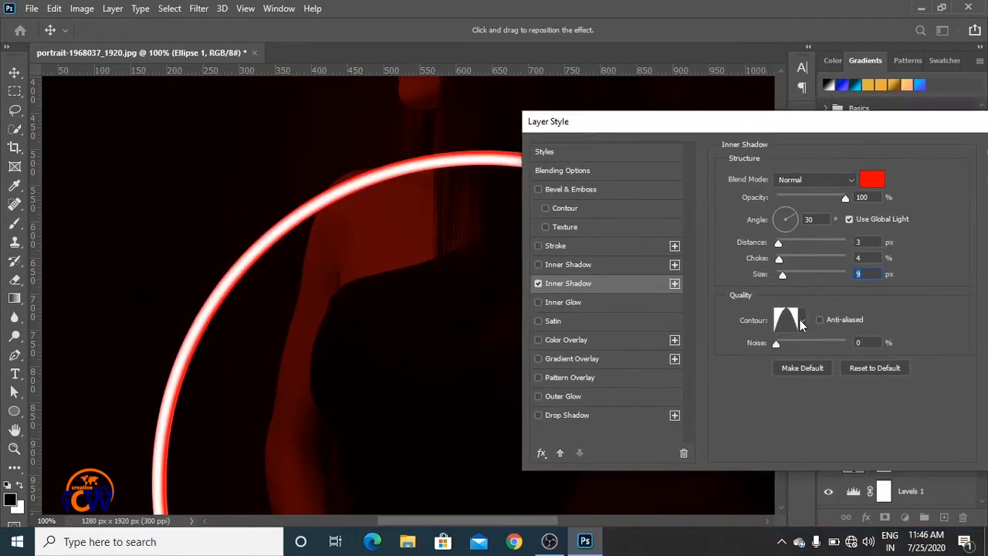
pyautogui.click(801, 319)
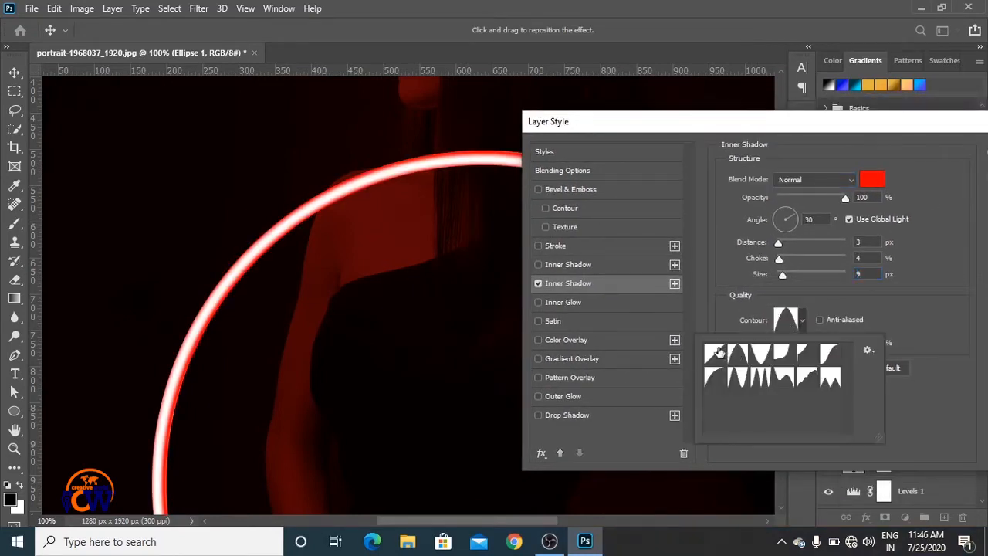
pyautogui.click(715, 350)
pyautogui.moveTo(785, 275); pyautogui.dragTo(786, 276)
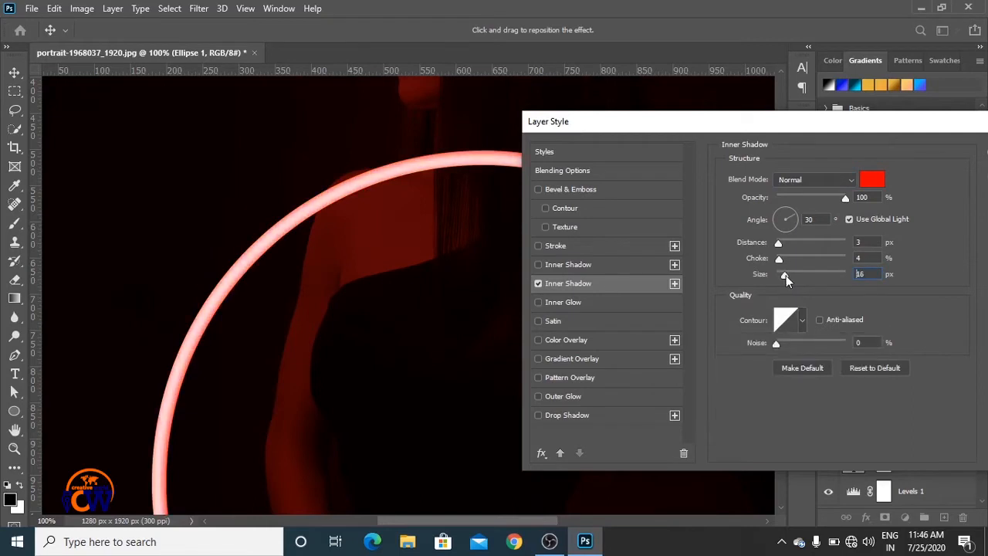
# Step: Set the inner shadow's angle to 90° and check the effect on the whole circle
pyautogui.click(784, 223)
pyautogui.write('90')
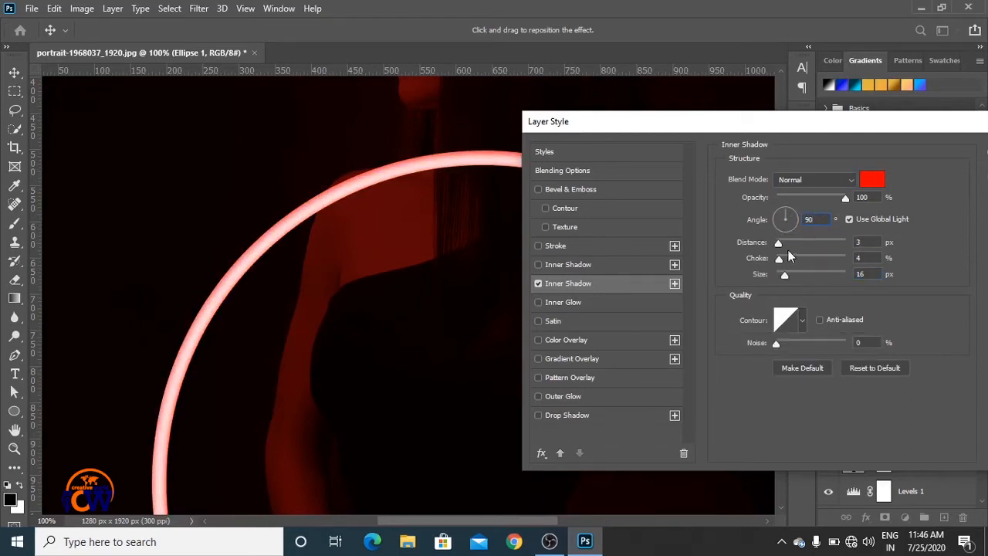
pyautogui.click(779, 245)
pyautogui.click(785, 276)
pyautogui.hotkey('ctrl', '-')
pyautogui.hotkey('ctrl', '-')
pyautogui.hotkey('ctrl', '-')
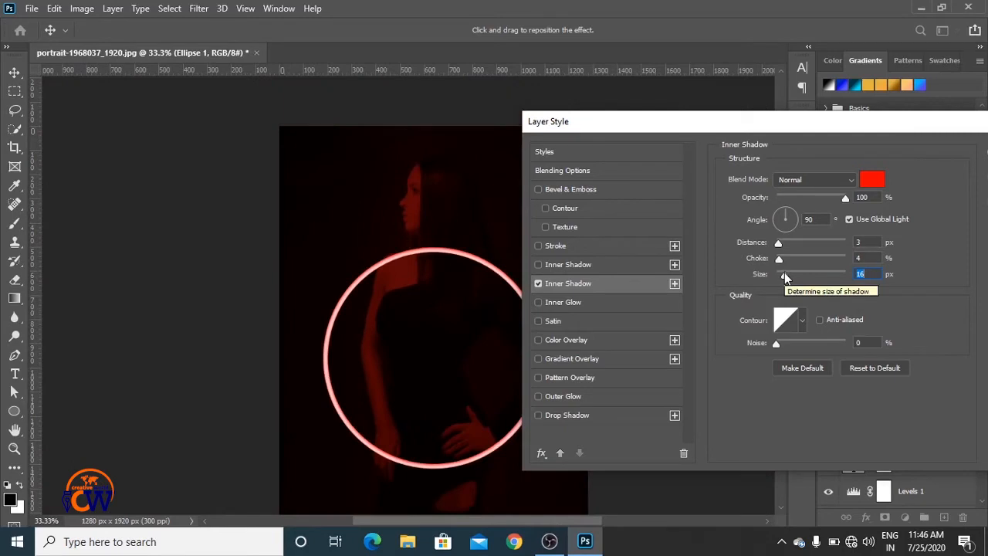
# Step: Add an Inner Glow effect to the circle and set its glow colour to bright red
pyautogui.click(604, 303)
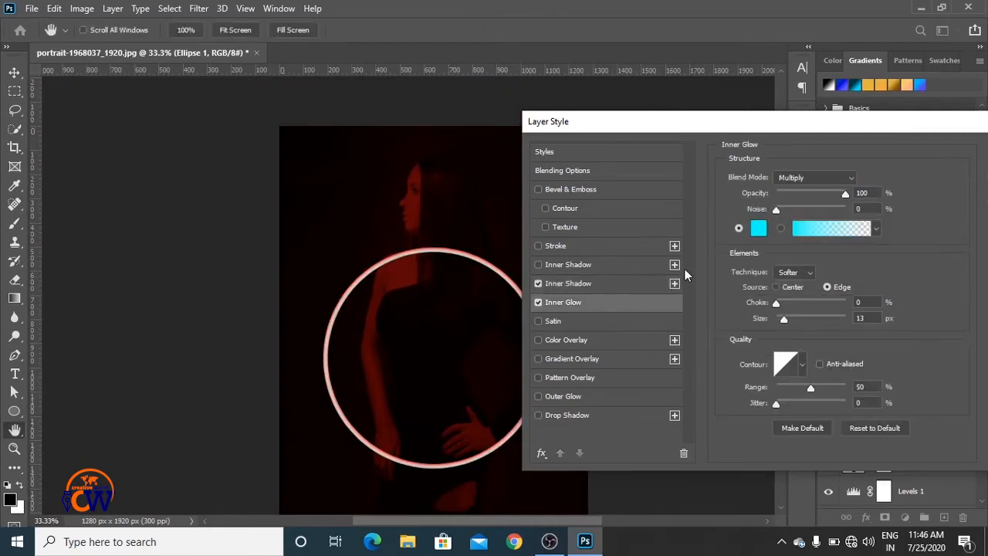
pyautogui.hotkey('ctrl', '+')
pyautogui.hotkey('ctrl', '+')
pyautogui.hotkey('ctrl', '+')
pyautogui.hotkey('ctrl', '+')
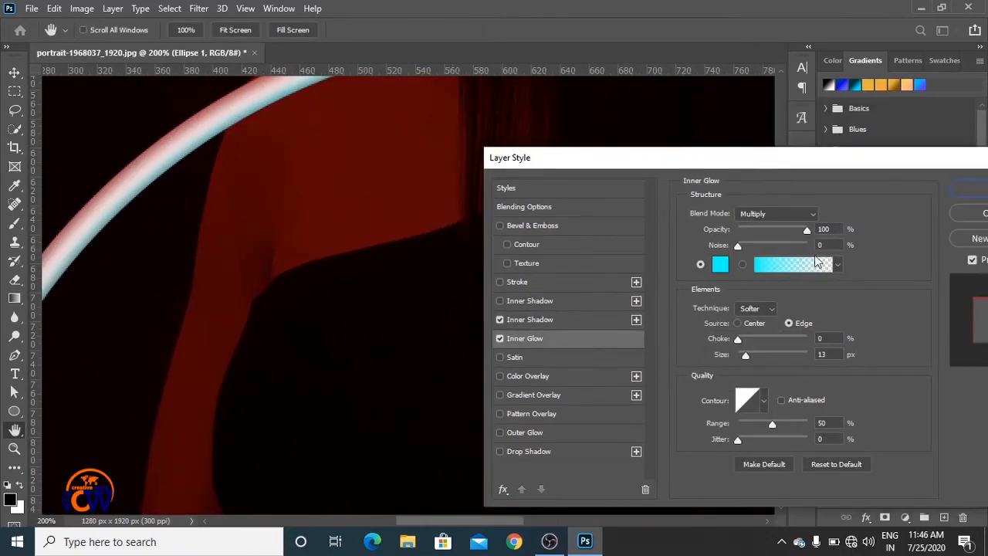
pyautogui.click(720, 267)
pyautogui.click(771, 225)
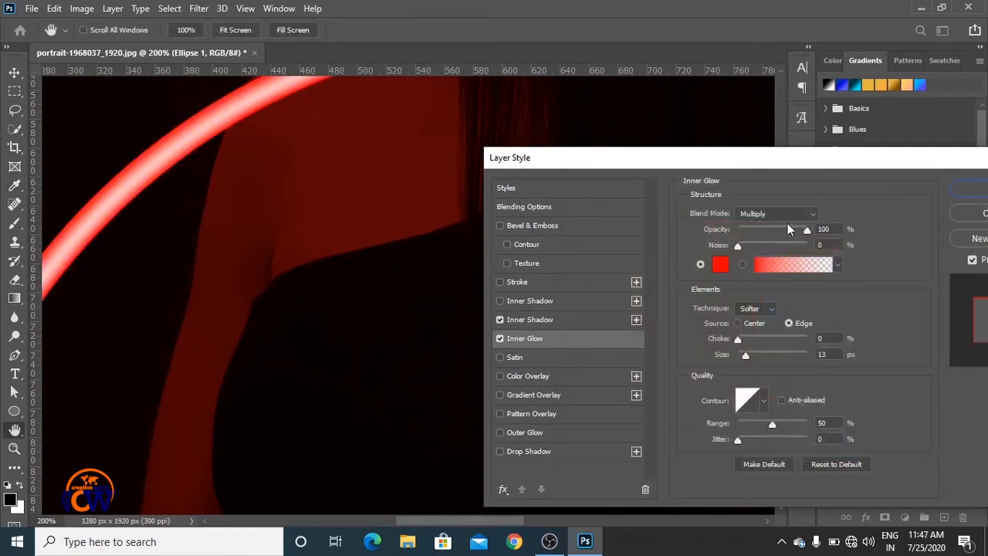
# Step: Set the inner glow's opacity to 84% and size to 12 px, keeping the Softer technique and Edge source
pyautogui.moveTo(807, 229)
pyautogui.mouseDown()
pyautogui.moveTo(775, 230)
pyautogui.moveTo(798, 233)
pyautogui.mouseUp()
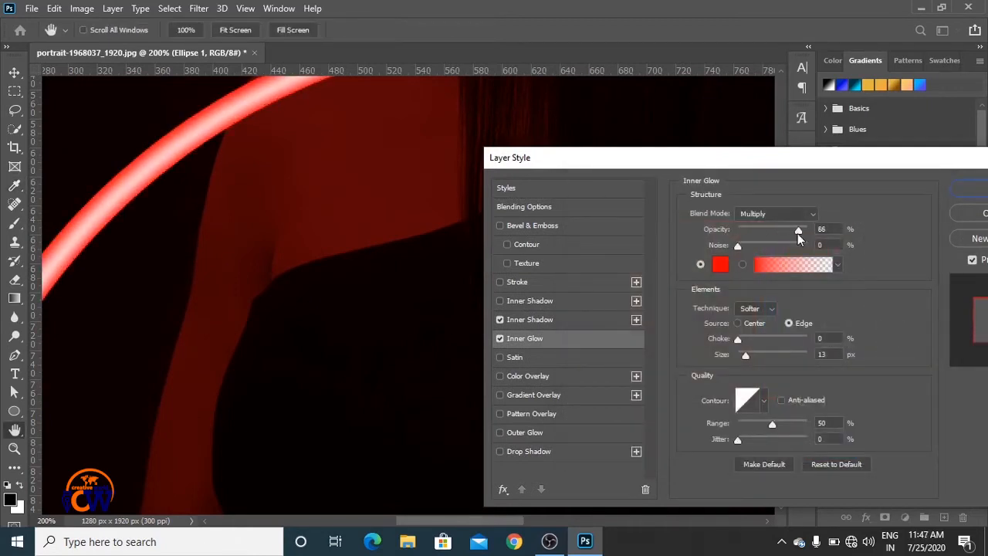
pyautogui.click(757, 309)
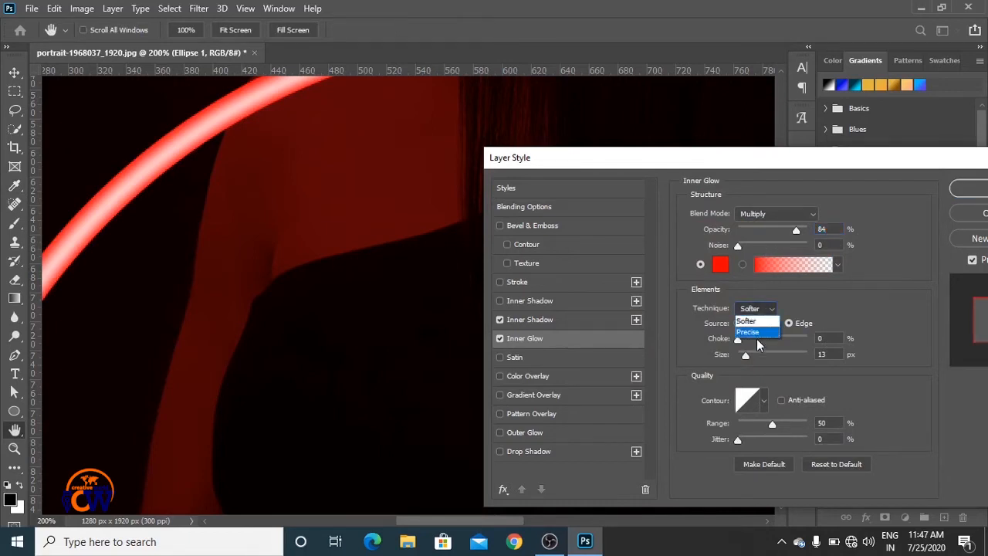
pyautogui.click(758, 321)
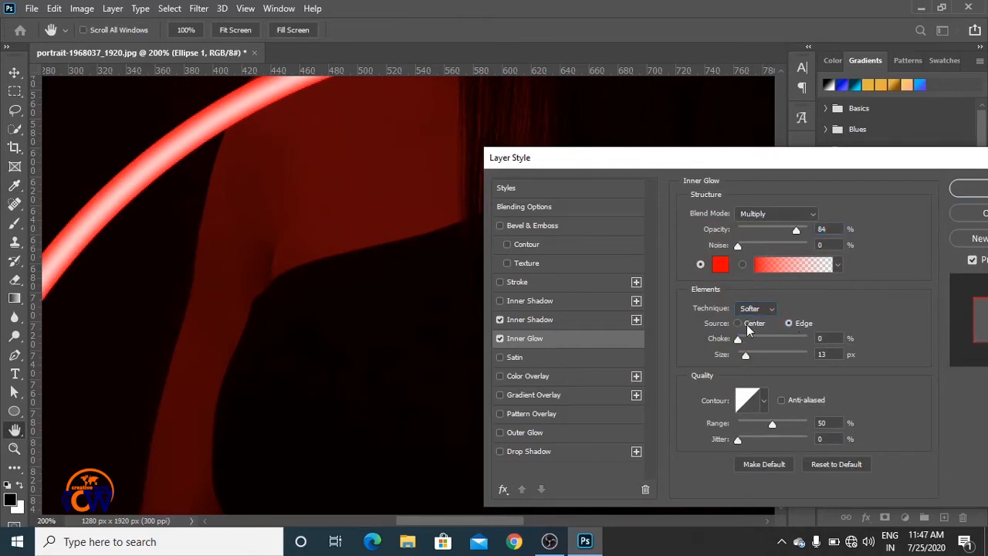
pyautogui.click(748, 329)
pyautogui.hotkey('ctrl', '-')
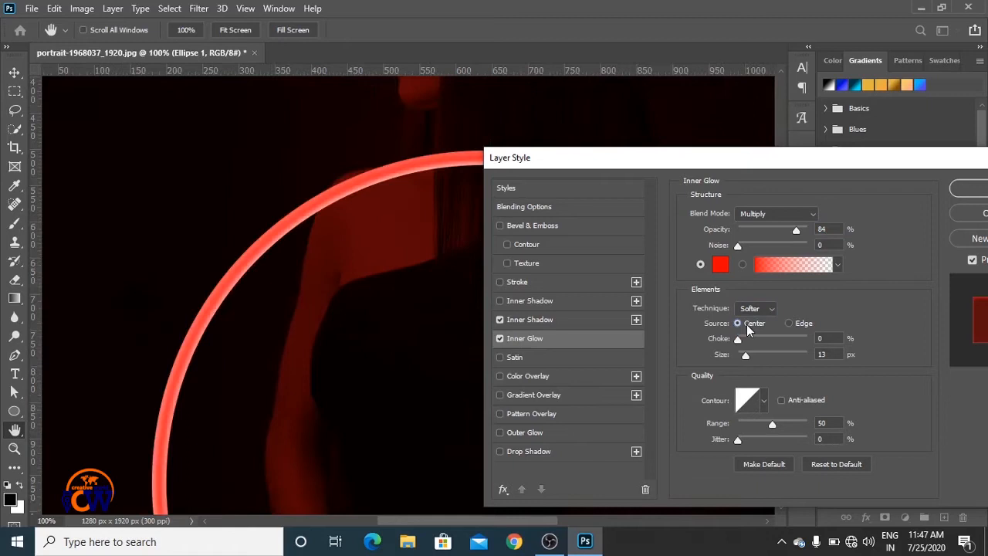
pyautogui.click(788, 324)
pyautogui.moveTo(749, 357)
pyautogui.mouseDown()
pyautogui.moveTo(756, 357)
pyautogui.moveTo(743, 369)
pyautogui.moveTo(744, 355)
pyautogui.mouseUp()
pyautogui.write('12')
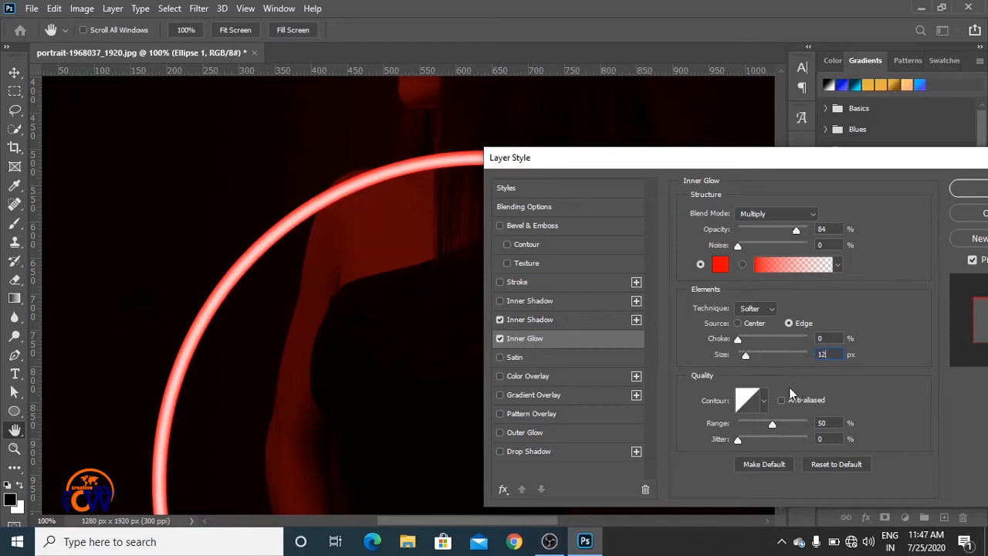
# Step: Try out the other contour presets on the inner glow and return to the linear contour
pyautogui.click(765, 401)
pyautogui.click(700, 437)
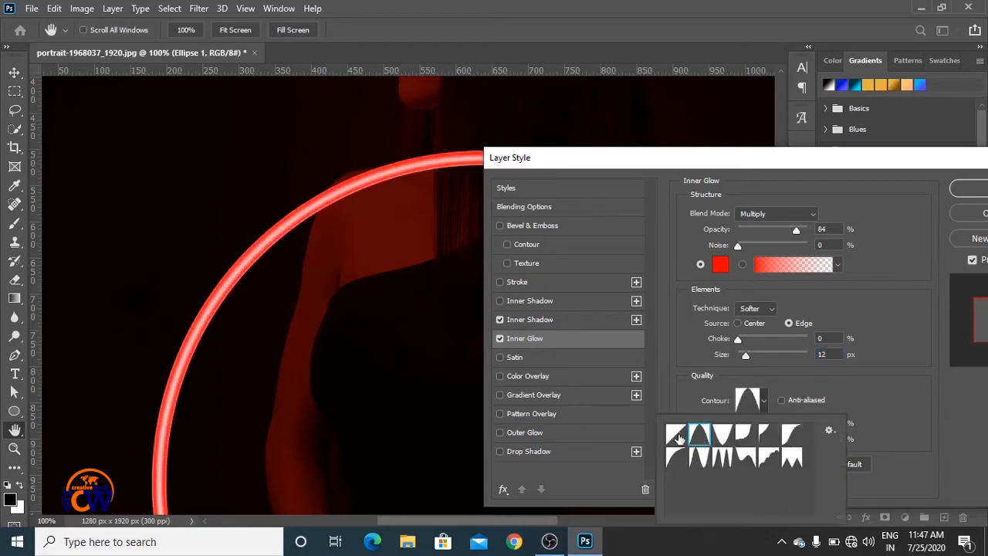
pyautogui.click(678, 438)
pyautogui.click(725, 438)
pyautogui.click(750, 436)
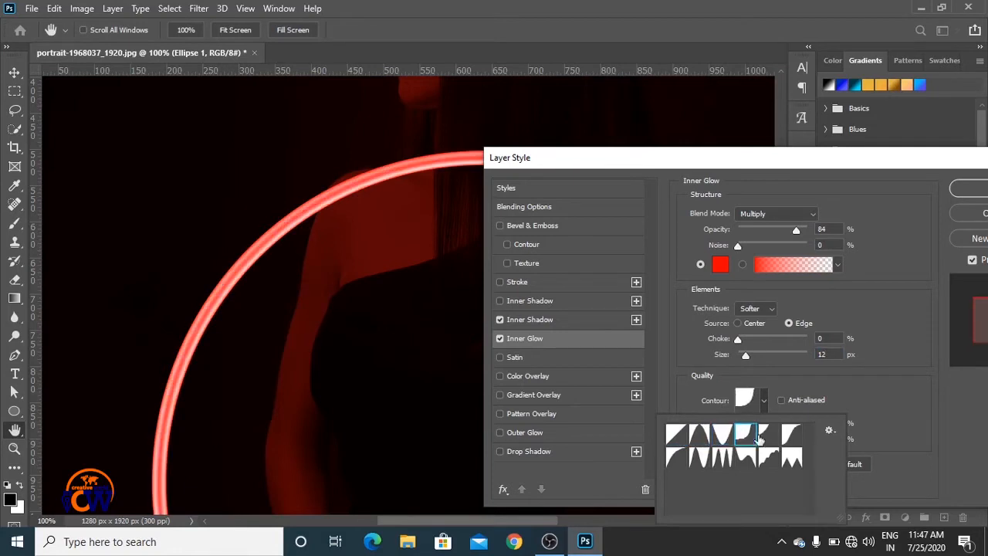
pyautogui.click(775, 435)
pyautogui.click(793, 437)
pyautogui.click(794, 460)
pyautogui.click(748, 461)
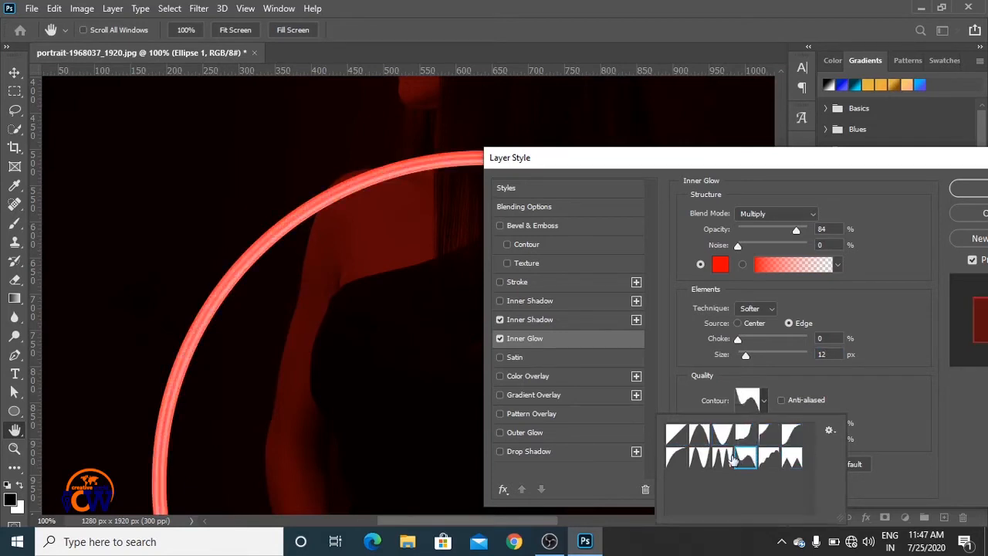
pyautogui.click(724, 462)
pyautogui.click(698, 462)
pyautogui.click(677, 460)
pyautogui.click(678, 436)
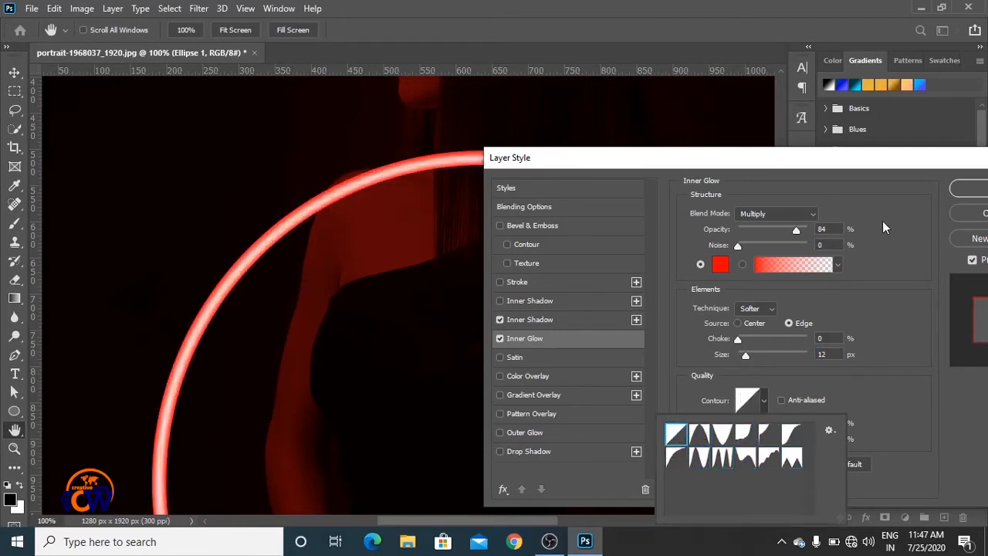
# Step: Add a Drop Shadow effect to the circle and set its colour to bright red
pyautogui.moveTo(874, 159); pyautogui.dragTo(809, 122)
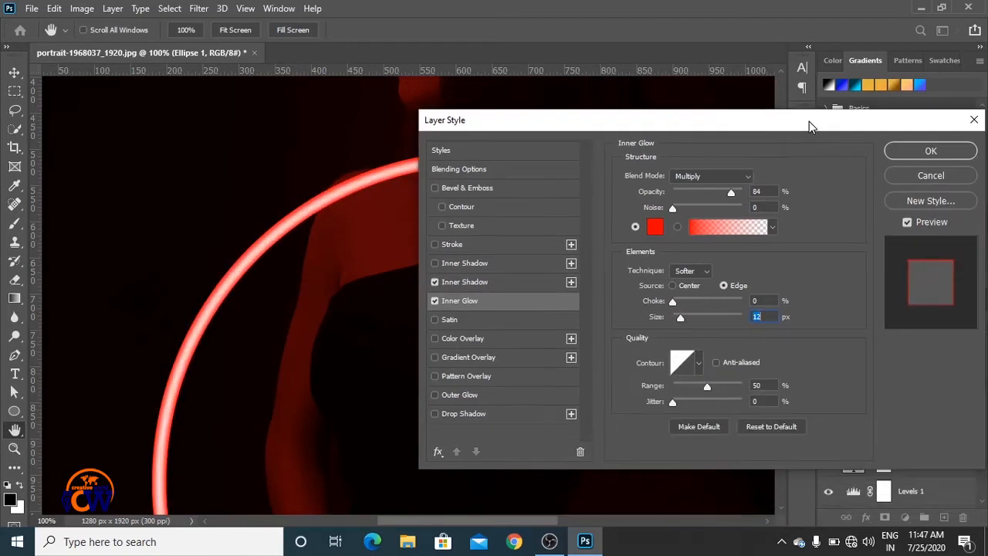
pyautogui.click(484, 413)
pyautogui.click(766, 178)
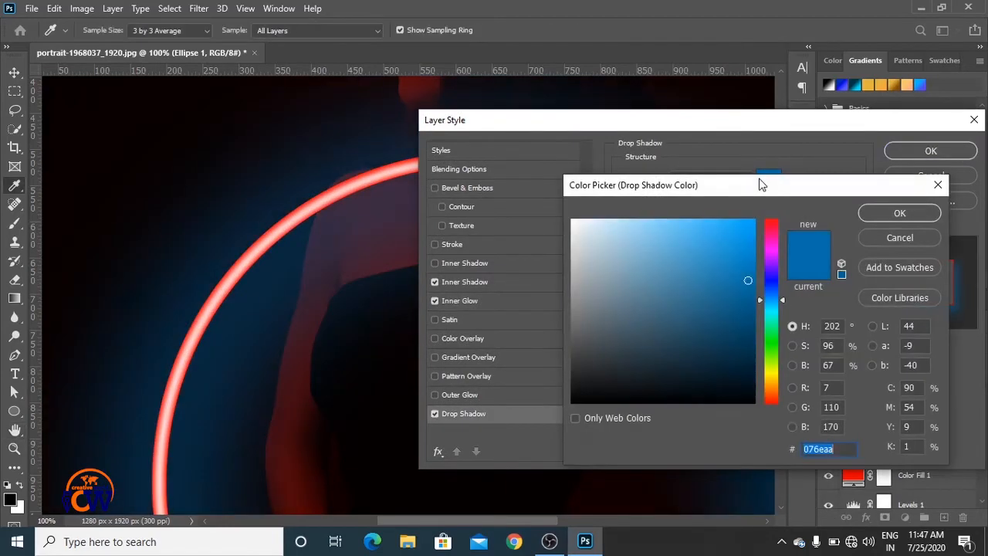
pyautogui.write('ff0000')
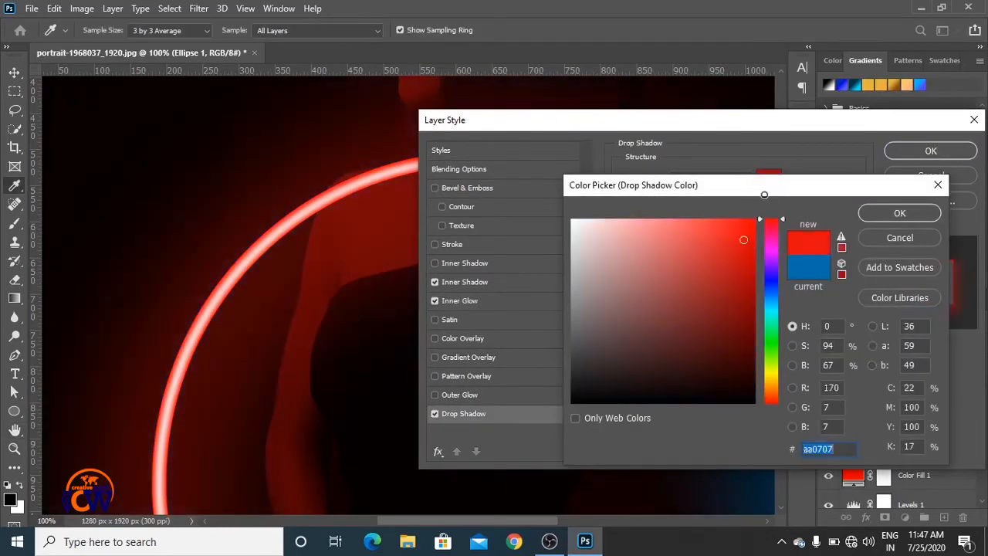
pyautogui.click(889, 214)
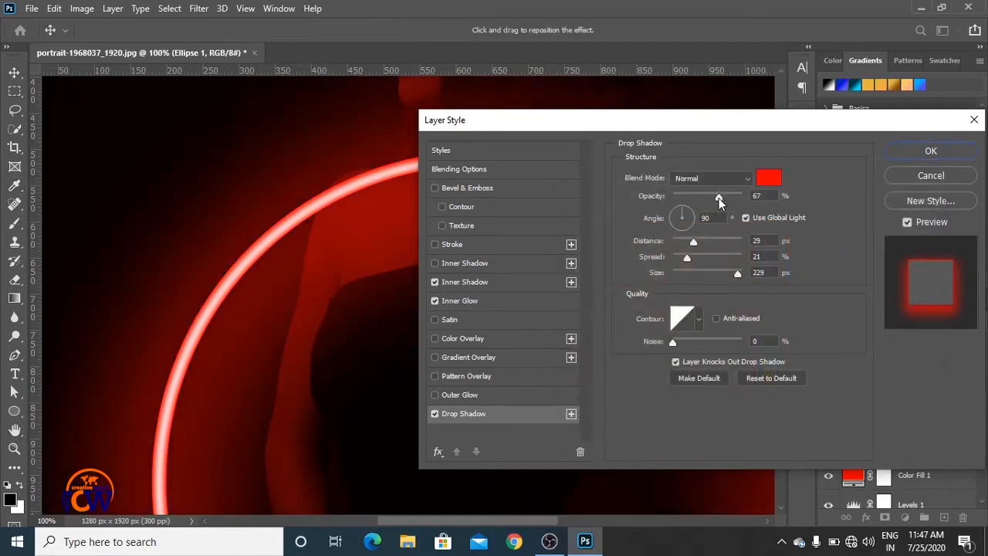
# Step: Set the drop shadow's opacity to 74%, distance to 7 px, spread to 21% and size to 202 px
pyautogui.moveTo(687, 201); pyautogui.dragTo(722, 196)
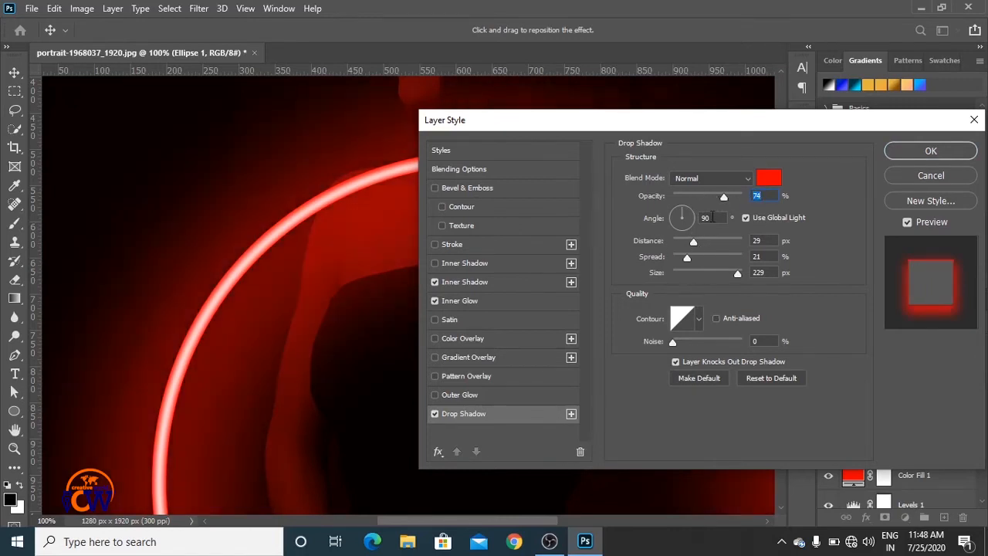
pyautogui.moveTo(695, 244); pyautogui.dragTo(691, 248)
pyautogui.click(705, 244)
pyautogui.moveTo(702, 239); pyautogui.dragTo(700, 241)
pyautogui.moveTo(714, 276); pyautogui.dragTo(691, 242)
pyautogui.hotkey('ctrl', '-')
pyautogui.hotkey('ctrl', '-')
pyautogui.moveTo(708, 120); pyautogui.dragTo(796, 208)
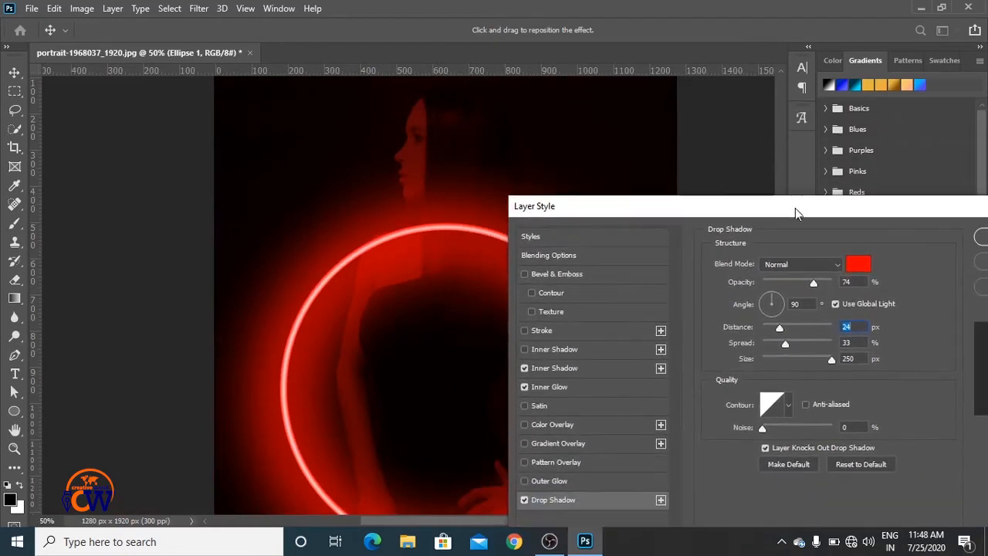
pyautogui.moveTo(773, 327); pyautogui.dragTo(821, 363)
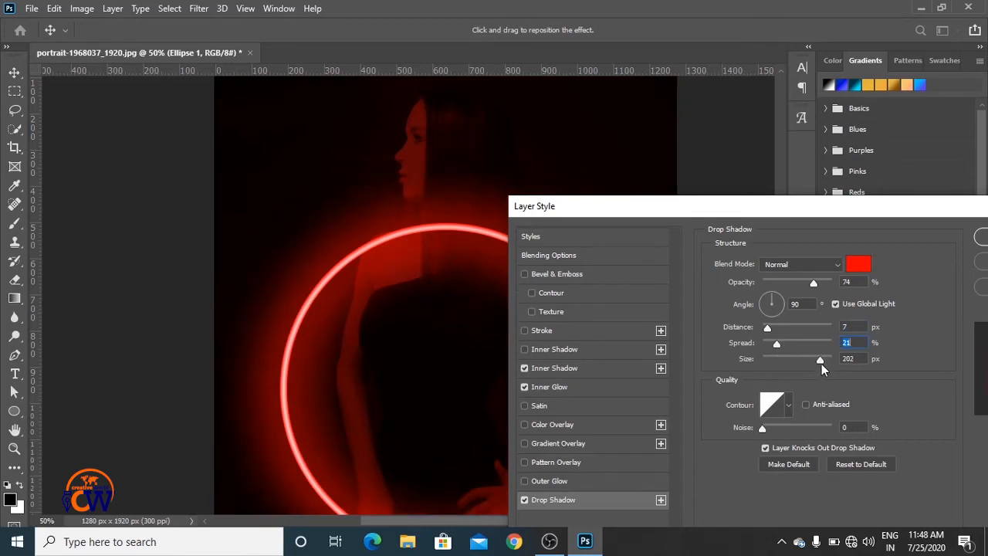
# Step: Try other contour presets on the drop shadow, return to the linear contour and apply the layer style
pyautogui.click(787, 405)
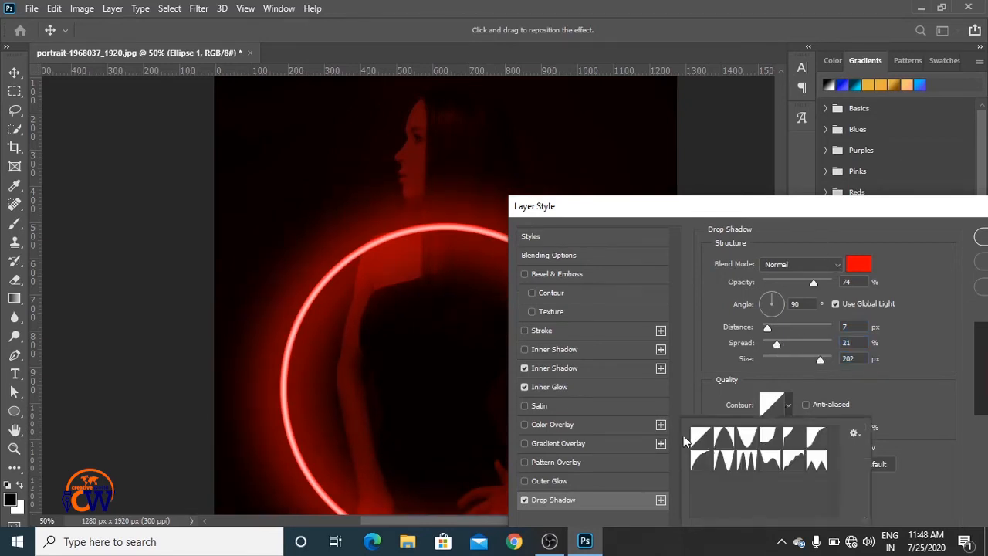
pyautogui.click(724, 438)
pyautogui.click(746, 438)
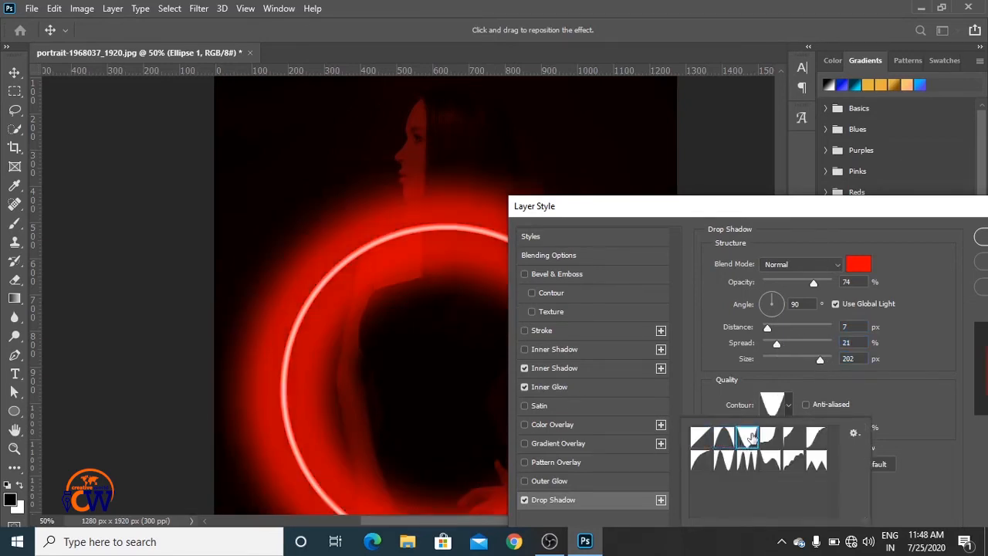
pyautogui.click(701, 438)
pyautogui.moveTo(769, 219); pyautogui.dragTo(710, 176)
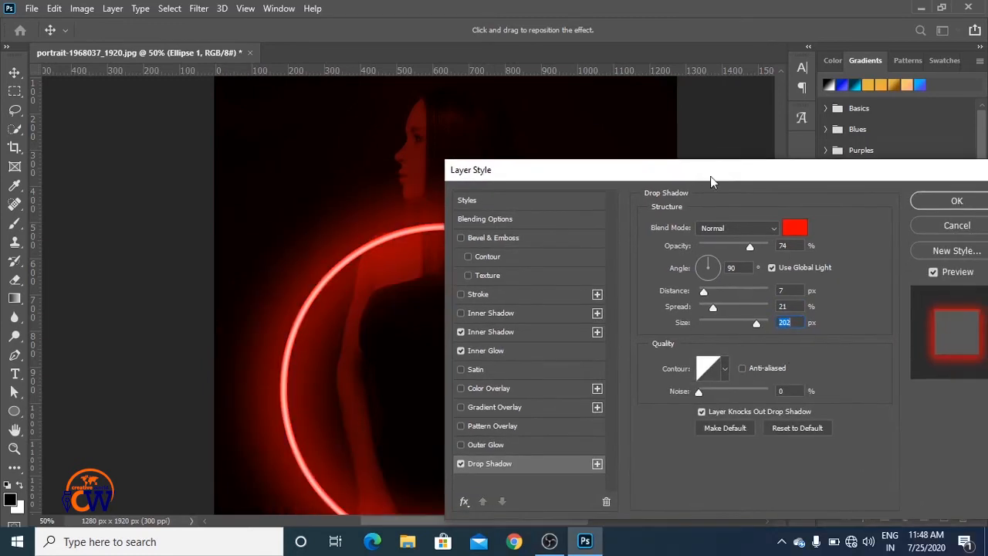
pyautogui.click(934, 201)
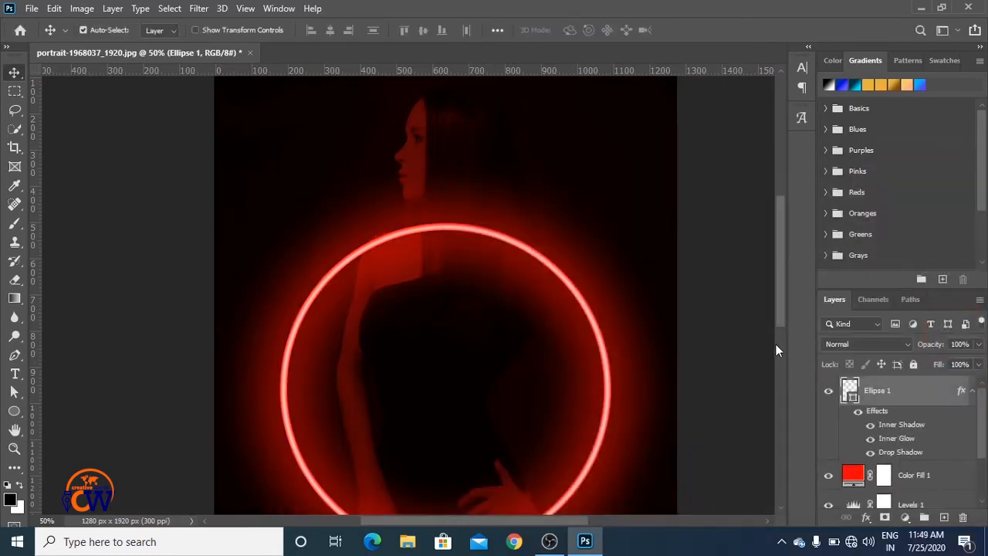
# Step: Load the model layer's mask as a selection and use it to add a layer mask to Ellipse 1
pyautogui.hotkey('ctrl', '-')
pyautogui.scroll(-2, 958, 438)
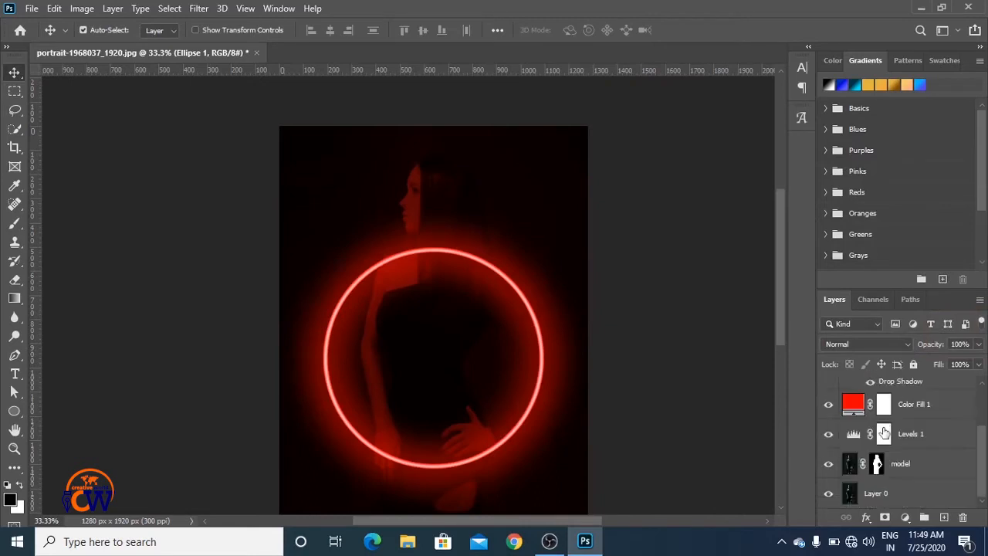
pyautogui.click(882, 464)
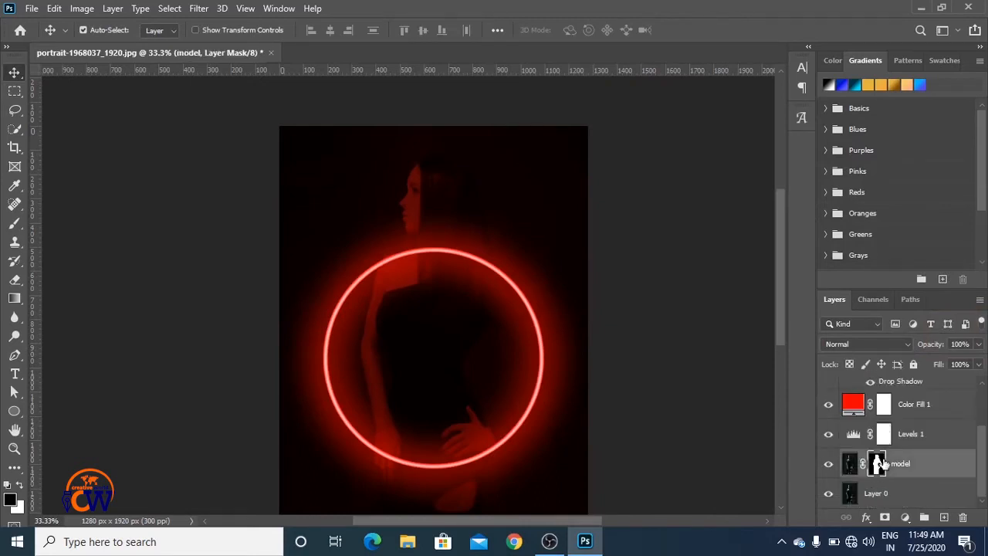
pyautogui.keyDown('ctrl'); pyautogui.click(882, 463); pyautogui.keyUp('ctrl')
pyautogui.scroll(3, 896, 429)
pyautogui.click(888, 393)
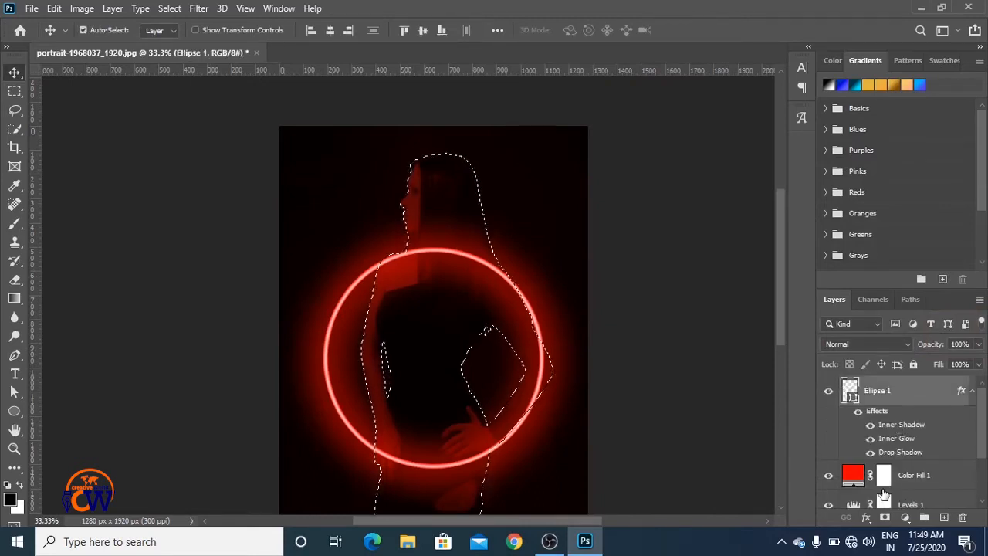
pyautogui.keyDown('alt'); pyautogui.click(885, 518); pyautogui.keyUp('alt')
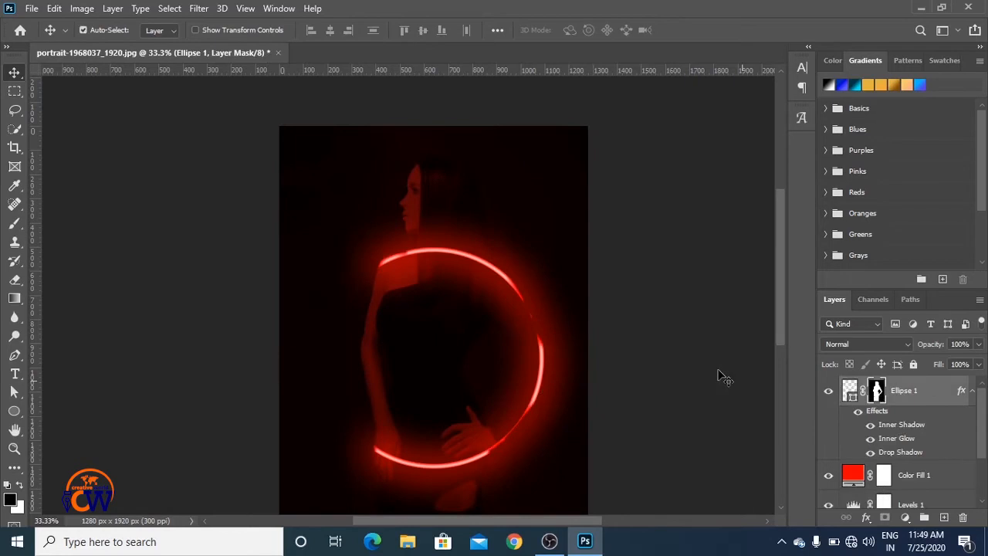
# Step: Enable Layer Mask Hides Effects for Ellipse 1 and invert its mask to place the ring behind the woman
pyautogui.doubleClick(946, 392)
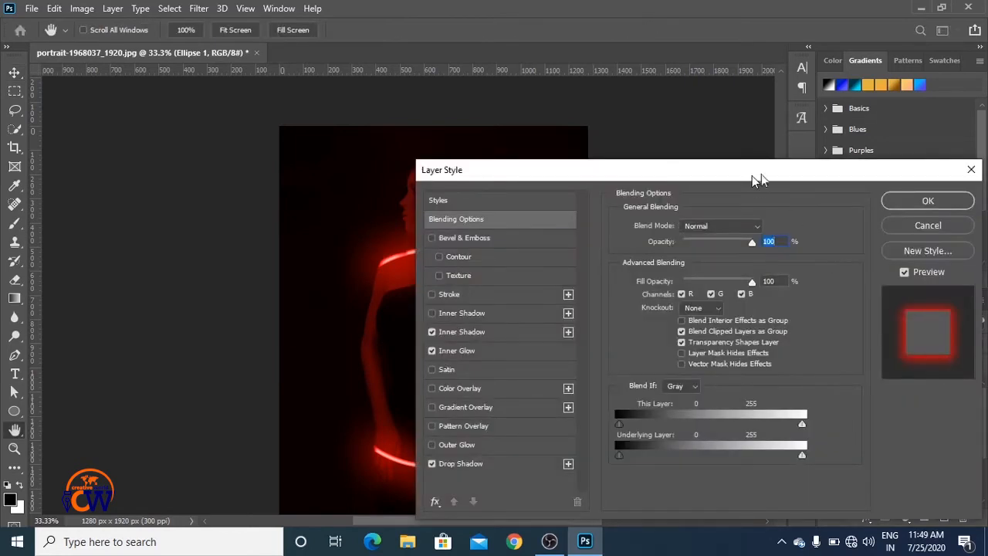
pyautogui.moveTo(753, 176); pyautogui.dragTo(878, 177)
pyautogui.click(809, 353)
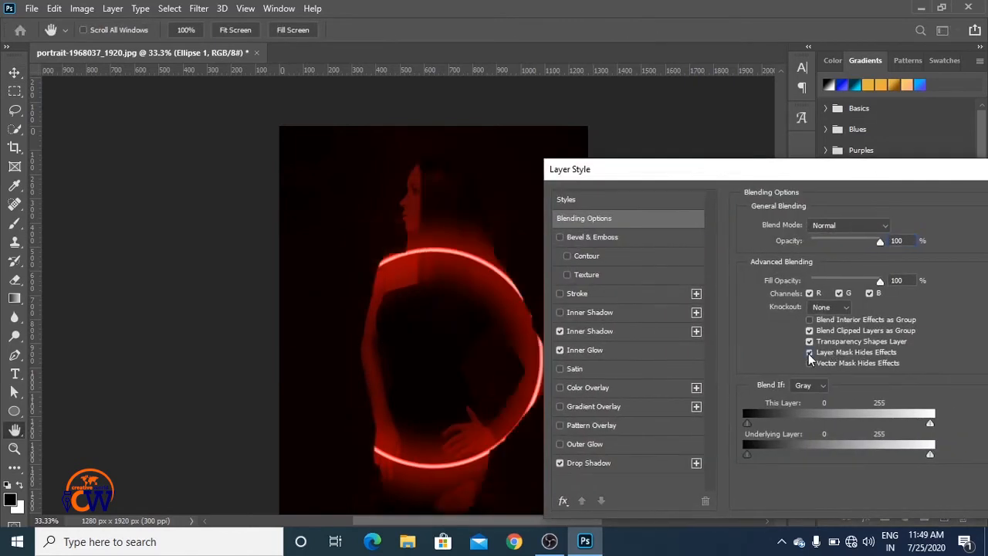
pyautogui.moveTo(789, 181); pyautogui.dragTo(657, 188)
pyautogui.click(888, 250)
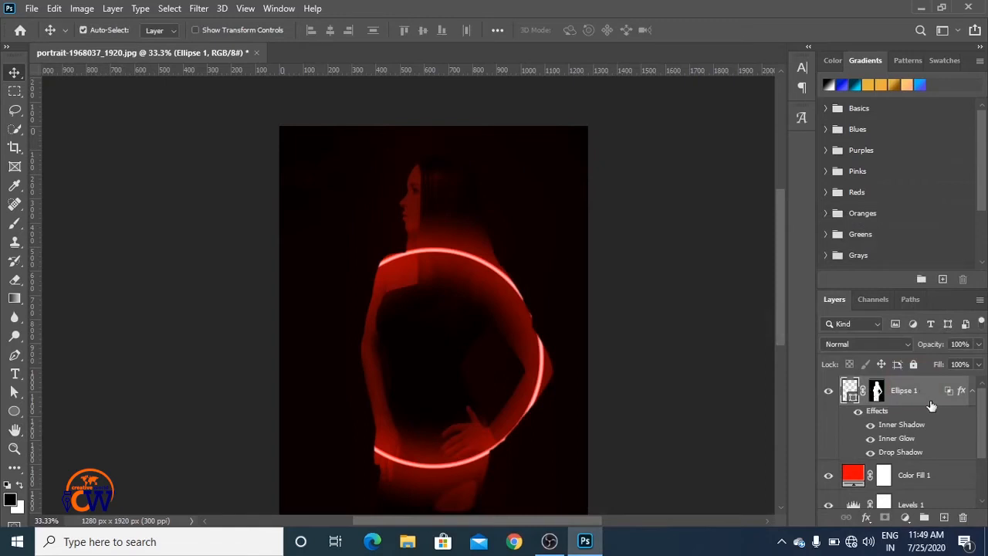
pyautogui.click(877, 394)
pyautogui.hotkey('ctrl', 'i')
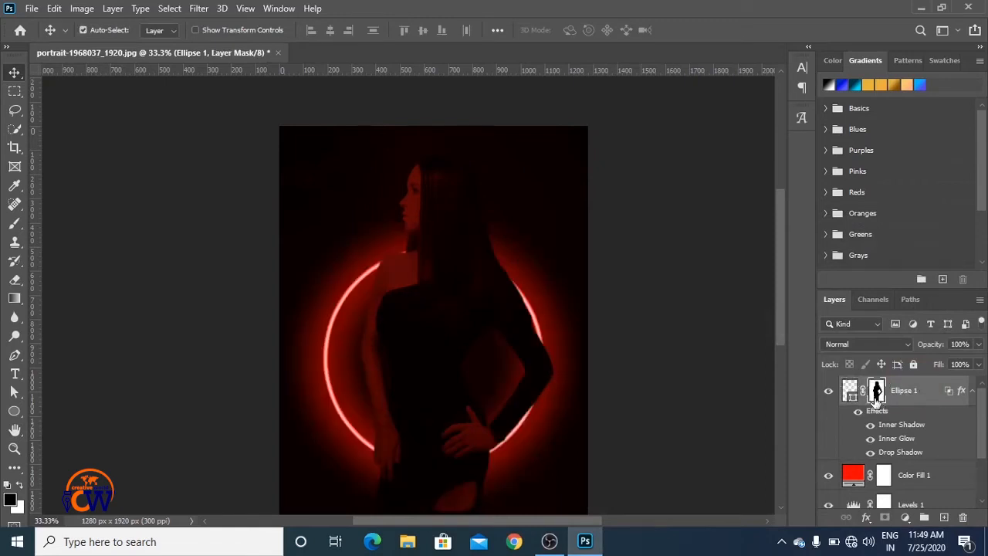
# Step: Draw a black-to-white diamond gradient on the Levels 1 mask from the woman's head outwards to lighten that area
pyautogui.moveTo(983, 413); pyautogui.dragTo(982, 368)
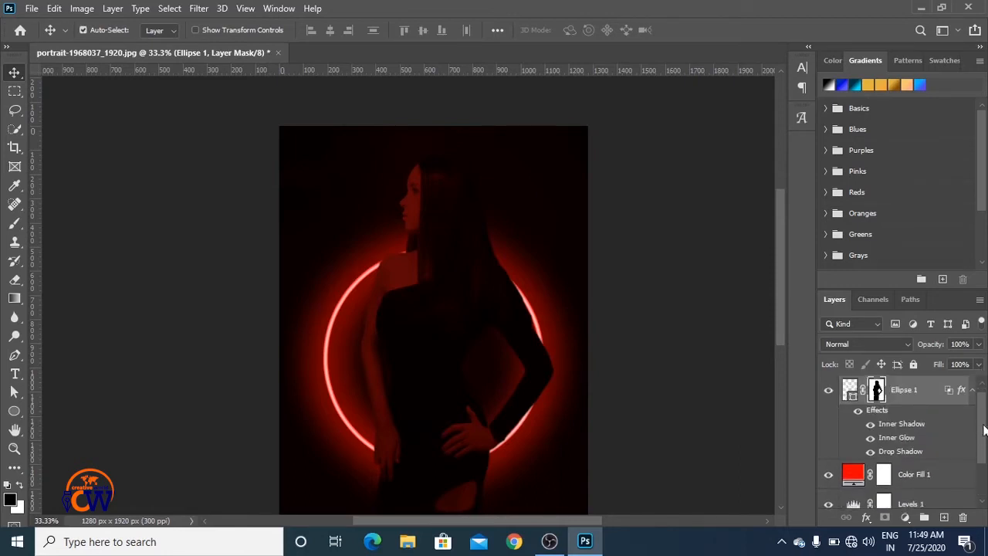
pyautogui.moveTo(981, 423); pyautogui.dragTo(986, 445)
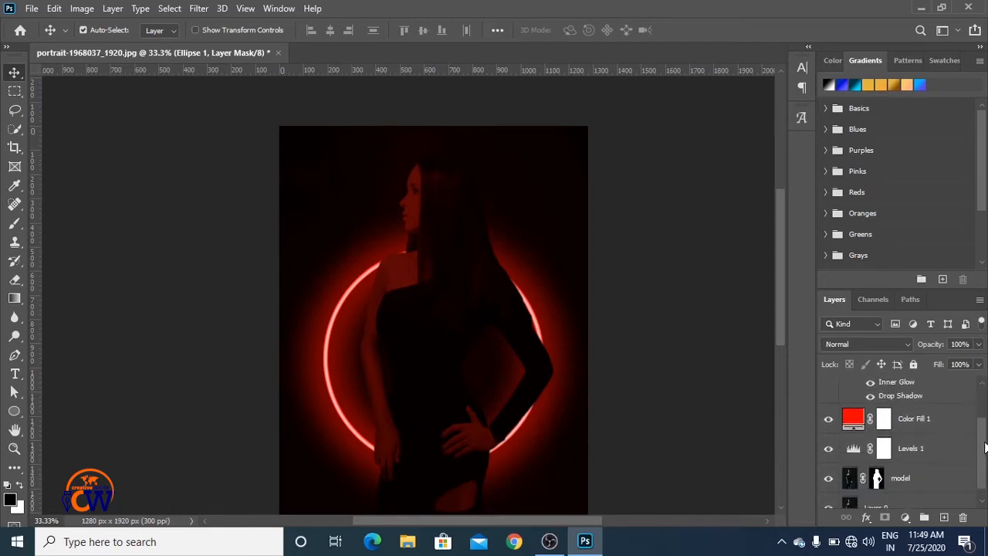
pyautogui.click(887, 450)
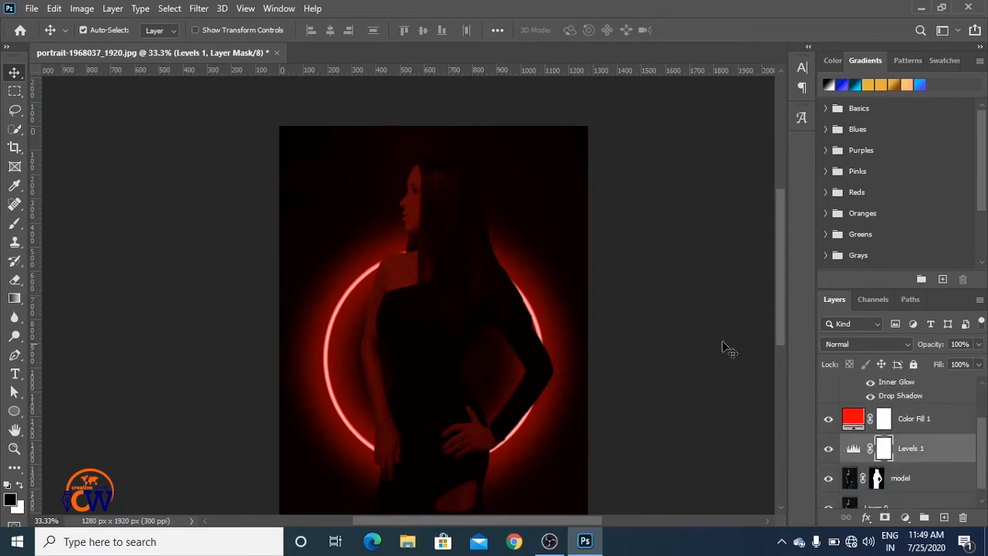
pyautogui.click(15, 230)
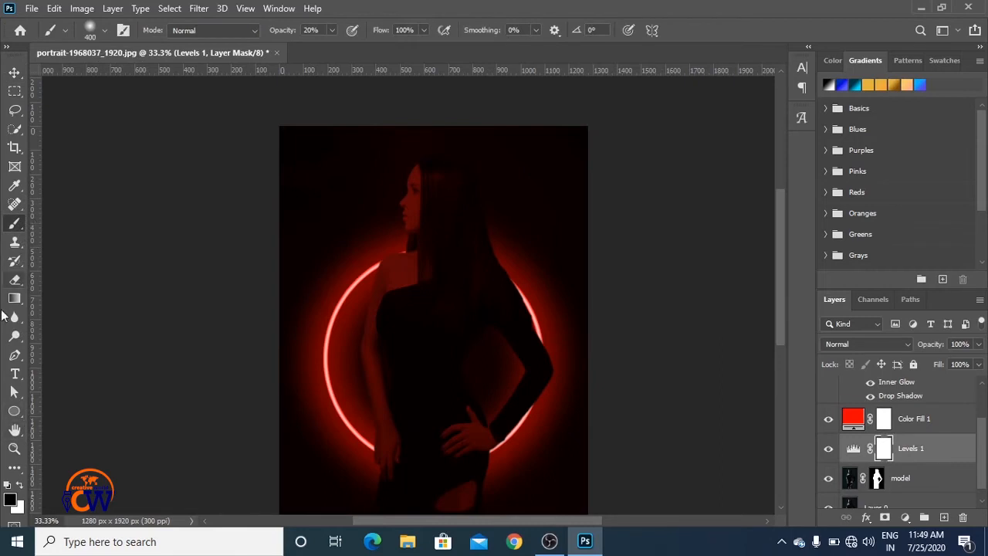
pyautogui.click(15, 298)
pyautogui.moveTo(421, 204); pyautogui.dragTo(337, 141)
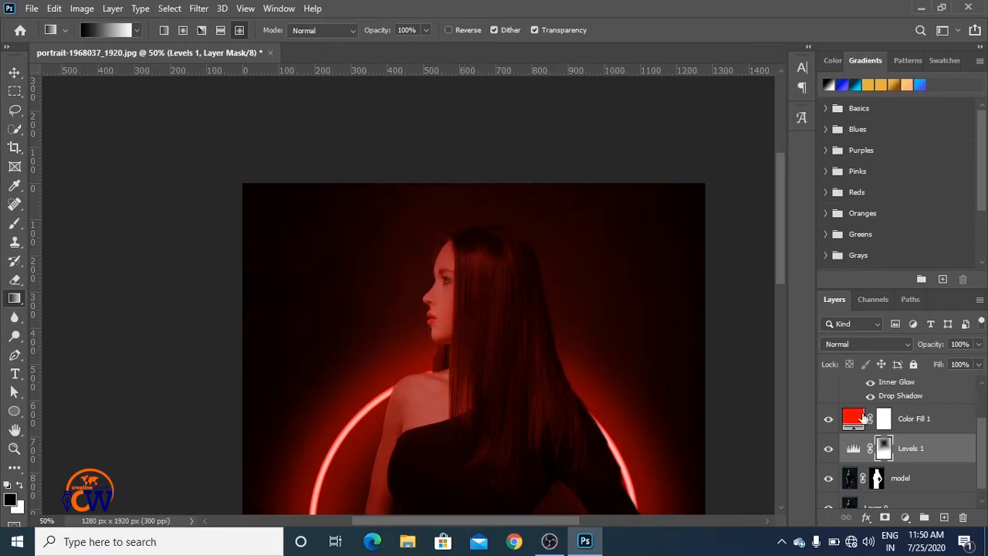
# Step: Draw black-to-white gradients on the Color Fill 1 mask from the woman's head outwards to clear the red tint around her face
pyautogui.click(884, 419)
pyautogui.moveTo(472, 322); pyautogui.dragTo(144, 178)
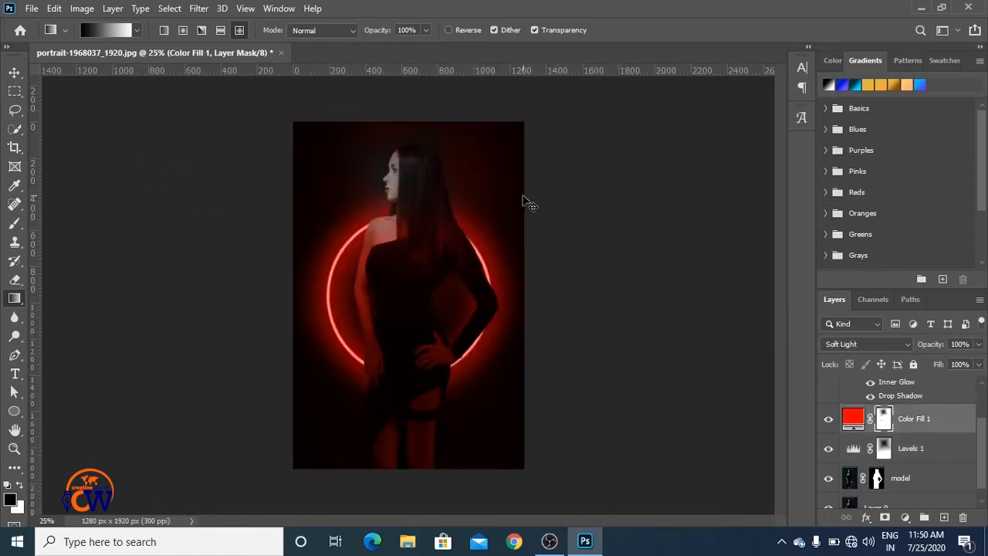
pyautogui.hotkey('ctrl', '+')
pyautogui.hotkey('ctrl', '+')
pyautogui.hotkey('ctrl', '+')
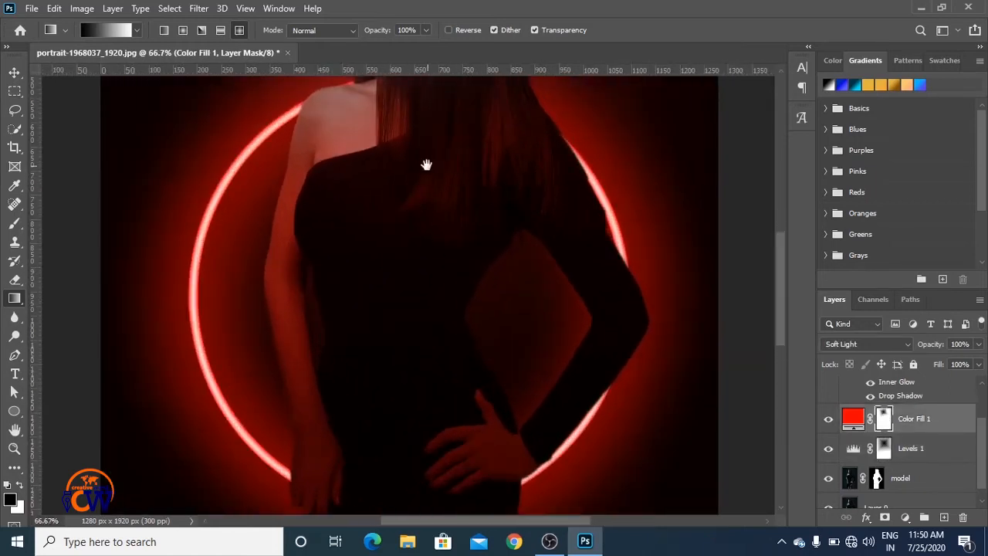
pyautogui.moveTo(427, 165); pyautogui.dragTo(478, 426)
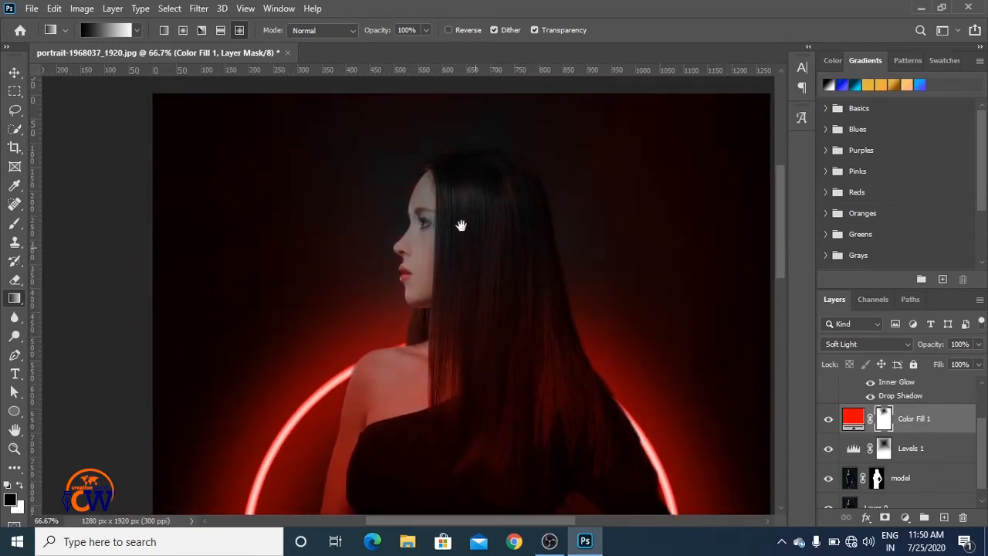
pyautogui.moveTo(460, 224); pyautogui.dragTo(494, 289)
pyautogui.moveTo(506, 374)
pyautogui.mouseDown()
pyautogui.moveTo(44, 77)
pyautogui.moveTo(111, 104)
pyautogui.moveTo(90, 93)
pyautogui.mouseUp()
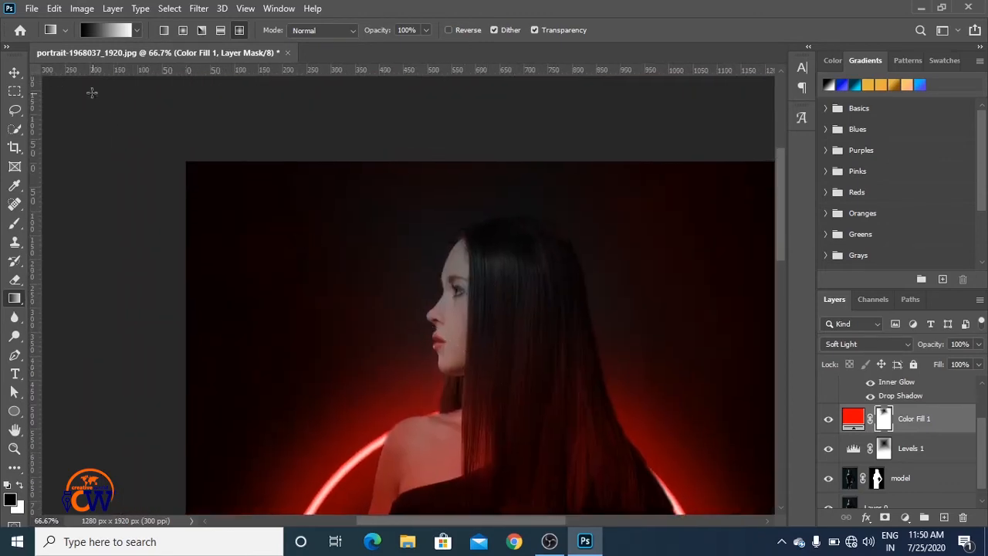
pyautogui.moveTo(501, 319); pyautogui.dragTo(182, 102)
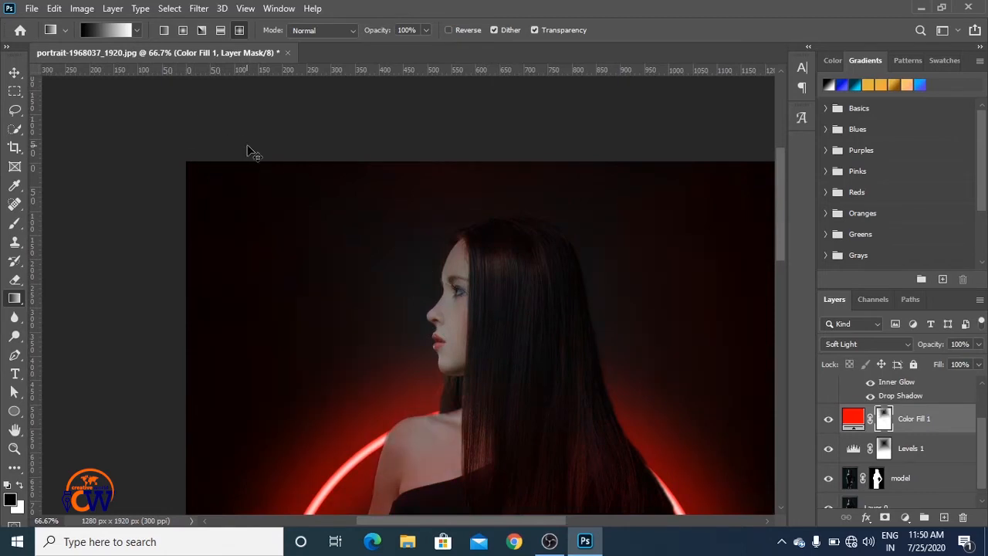
# Step: Review the whole image and its layer stack, checking the ring layer's visibility
pyautogui.hotkey('ctrl', '-')
pyautogui.hotkey('ctrl', '-')
pyautogui.hotkey('ctrl', '-')
pyautogui.scroll(1, 961, 405)
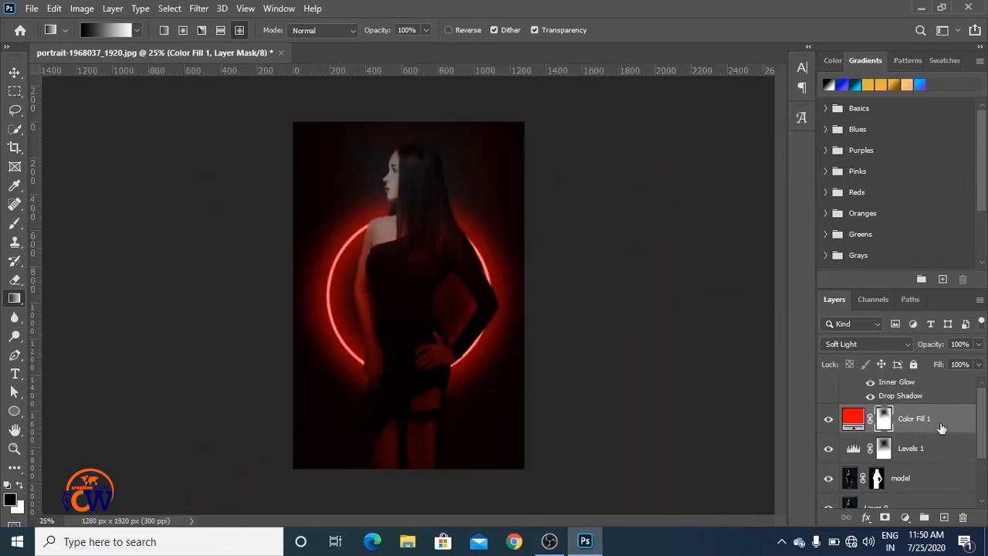
pyautogui.scroll(-1, 917, 424)
pyautogui.scroll(1, 916, 420)
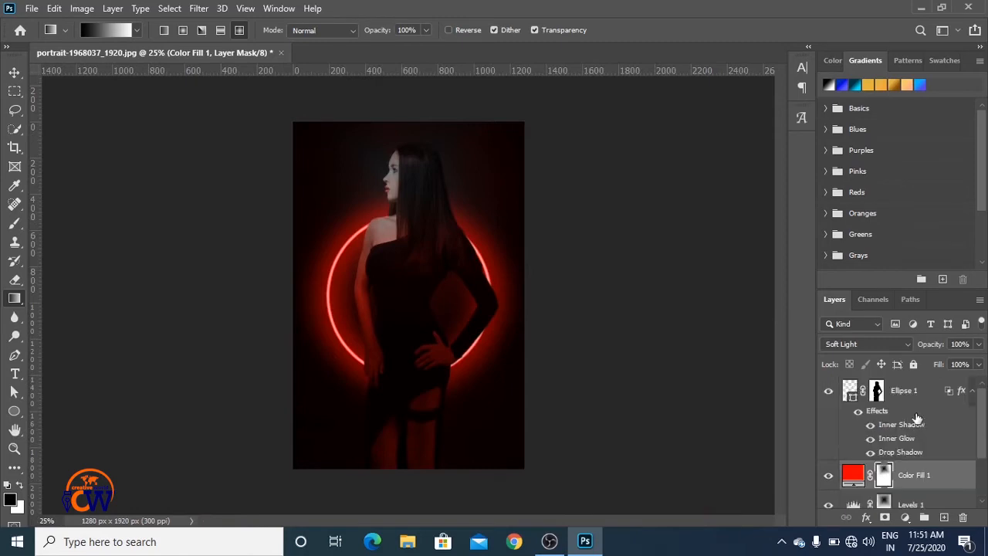
pyautogui.scroll(-1, 917, 421)
pyautogui.scroll(1, 830, 437)
pyautogui.click(830, 395)
pyautogui.moveTo(982, 410)
pyautogui.mouseDown()
pyautogui.moveTo(986, 462)
pyautogui.moveTo(986, 412)
pyautogui.mouseUp()
# Step: Add a Curves adjustment layer above Color Fill 1 and raise the RGB curve around input 117 to brighten the image
pyautogui.click(905, 517)
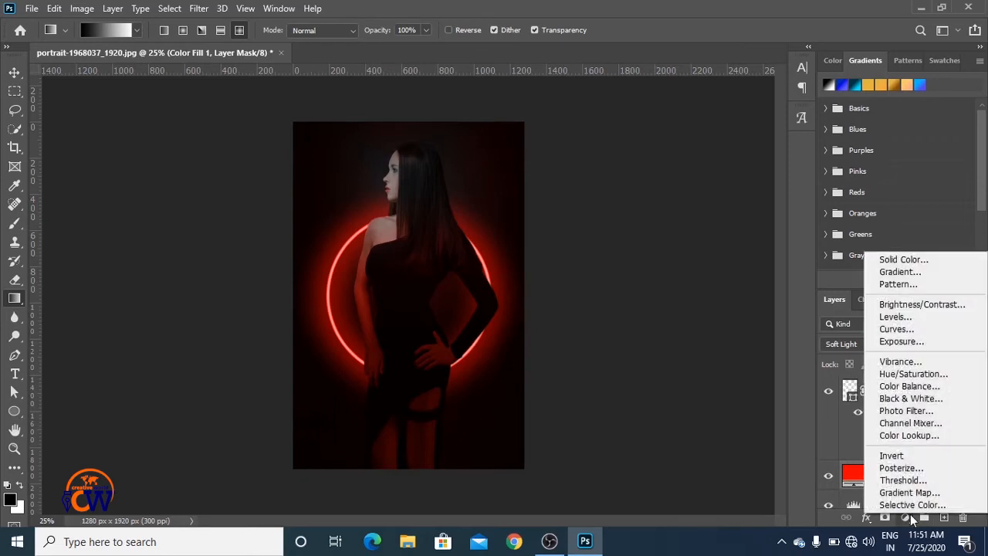
pyautogui.click(896, 329)
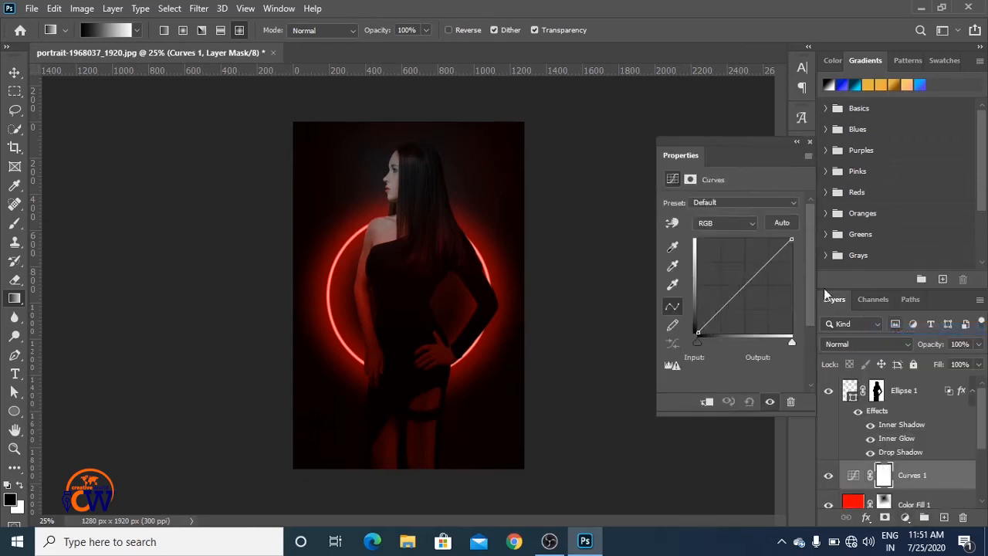
pyautogui.click(761, 266)
pyautogui.moveTo(758, 266); pyautogui.dragTo(741, 261)
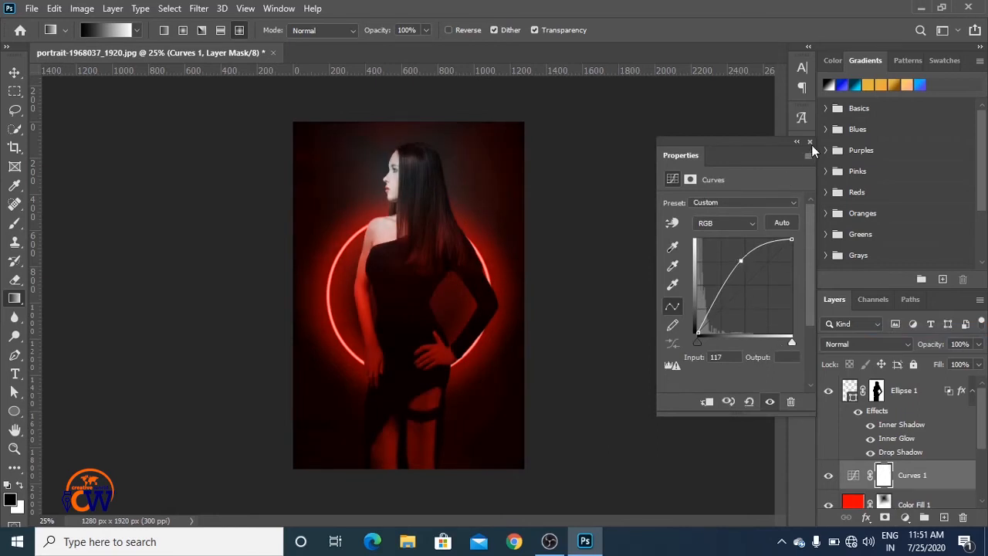
pyautogui.click(810, 142)
pyautogui.hotkey('ctrl', '+')
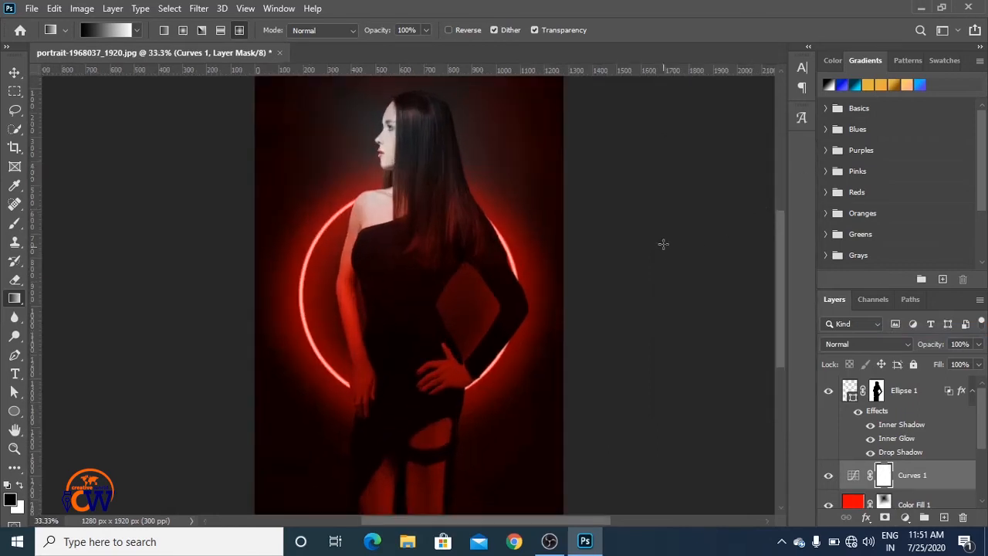
# Step: Examine up close where the ring passes behind the woman's shoulder and arms, and check the layer stack
pyautogui.moveTo(663, 207); pyautogui.dragTo(678, 279)
pyautogui.hotkey('ctrl', '+')
pyautogui.hotkey('ctrl', '+')
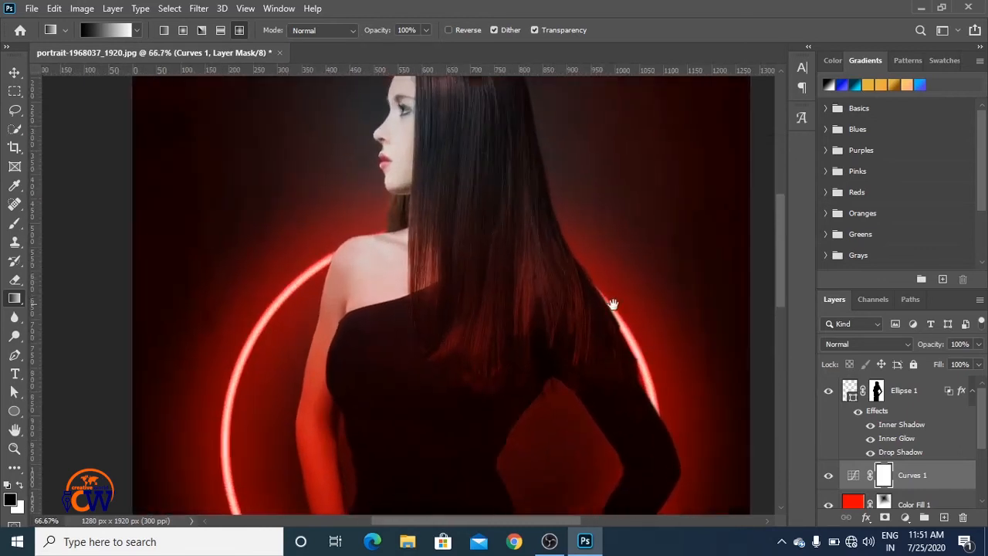
pyautogui.moveTo(611, 305); pyautogui.dragTo(596, 153)
pyautogui.moveTo(595, 318)
pyautogui.mouseDown()
pyautogui.moveTo(595, 271)
pyautogui.moveTo(590, 327)
pyautogui.mouseUp()
pyautogui.click(874, 392)
pyautogui.scroll(5, 576, 275)
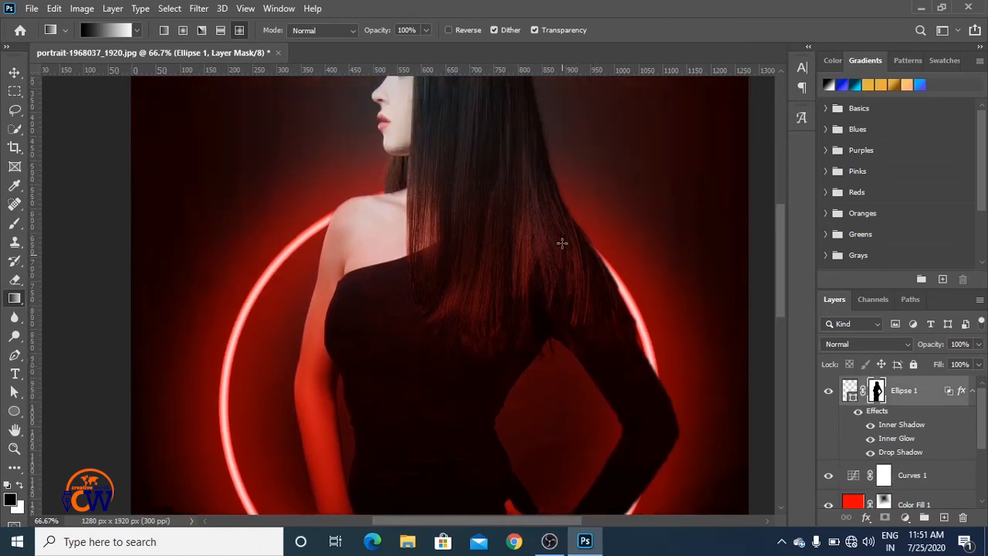
pyautogui.scroll(-2, 911, 461)
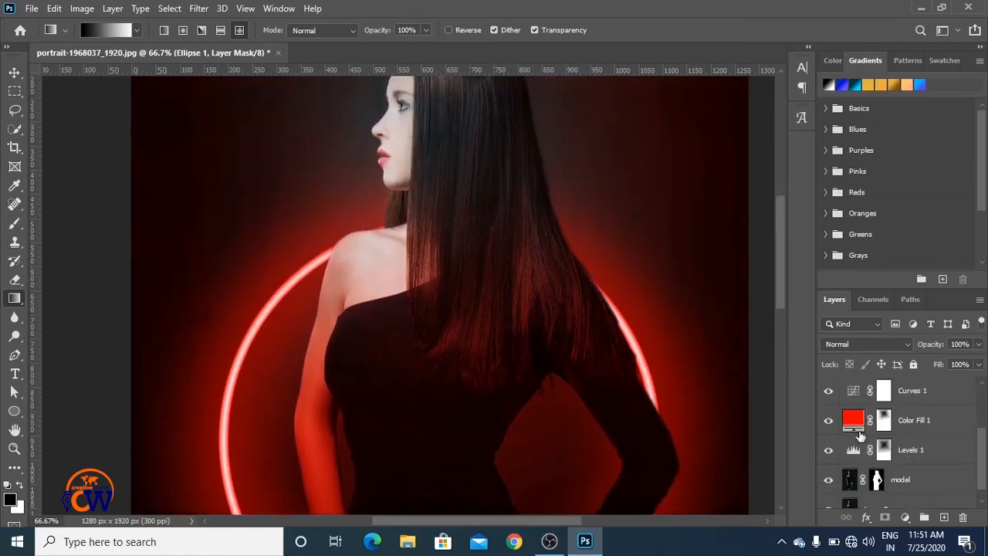
pyautogui.scroll(2, 888, 432)
# Step: Shape the Curves 1 Red channel into an S-curve with points at inputs 89 and 152, and compare the image without it
pyautogui.doubleClick(854, 475)
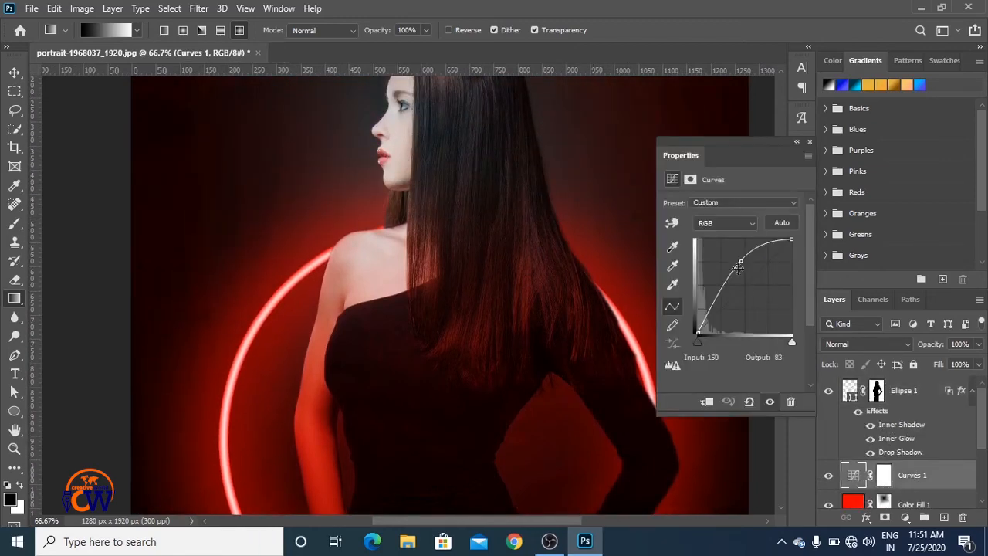
pyautogui.click(730, 224)
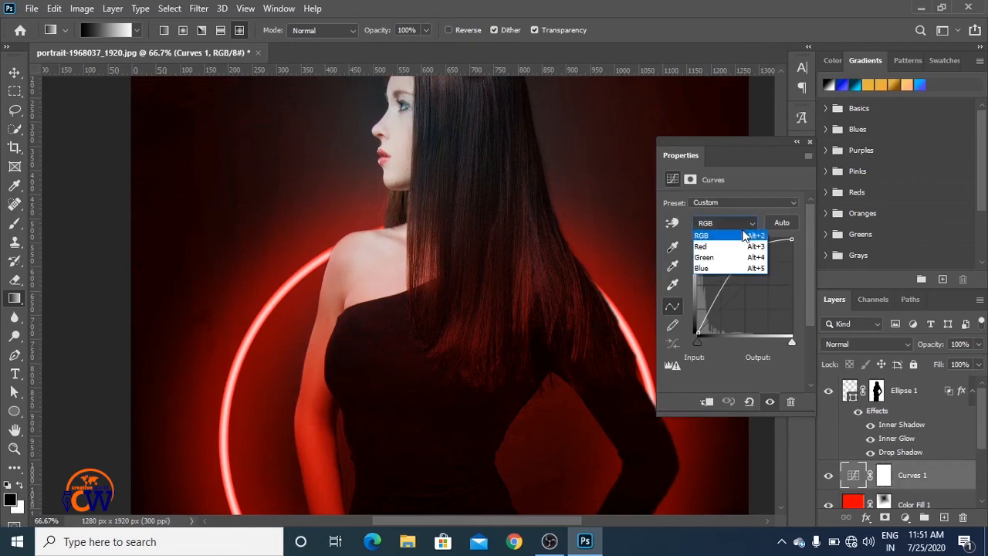
pyautogui.click(706, 246)
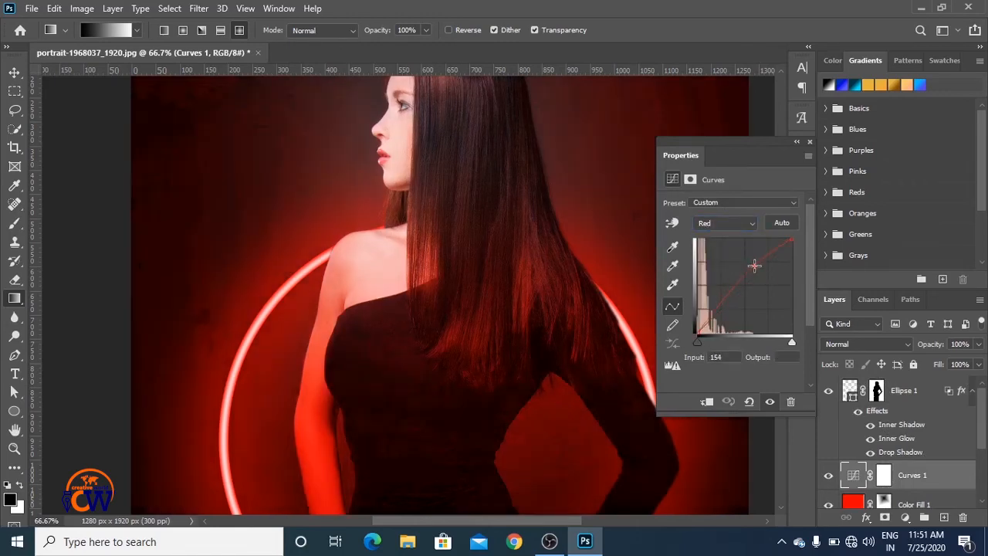
pyautogui.click(758, 269)
pyautogui.click(728, 302)
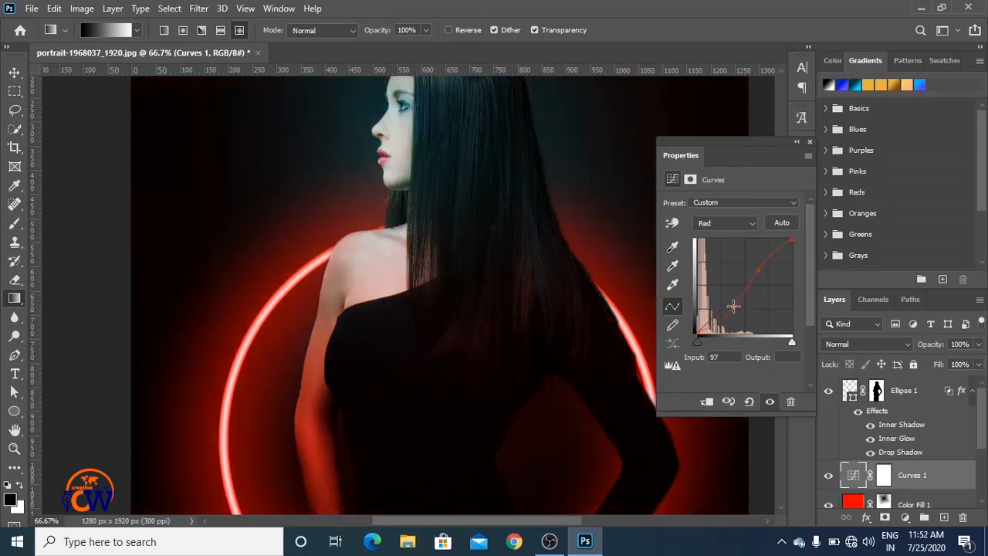
pyautogui.click(754, 270)
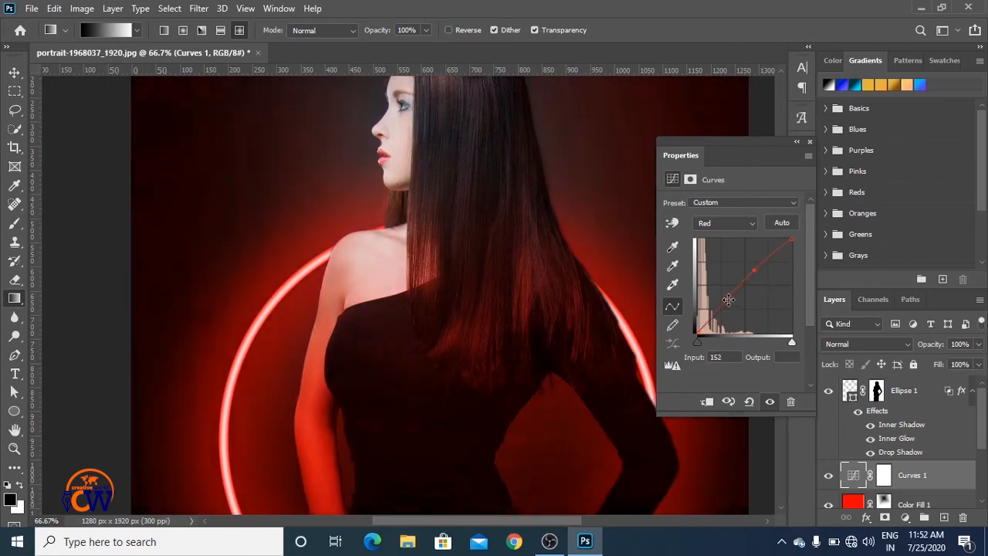
pyautogui.click(729, 300)
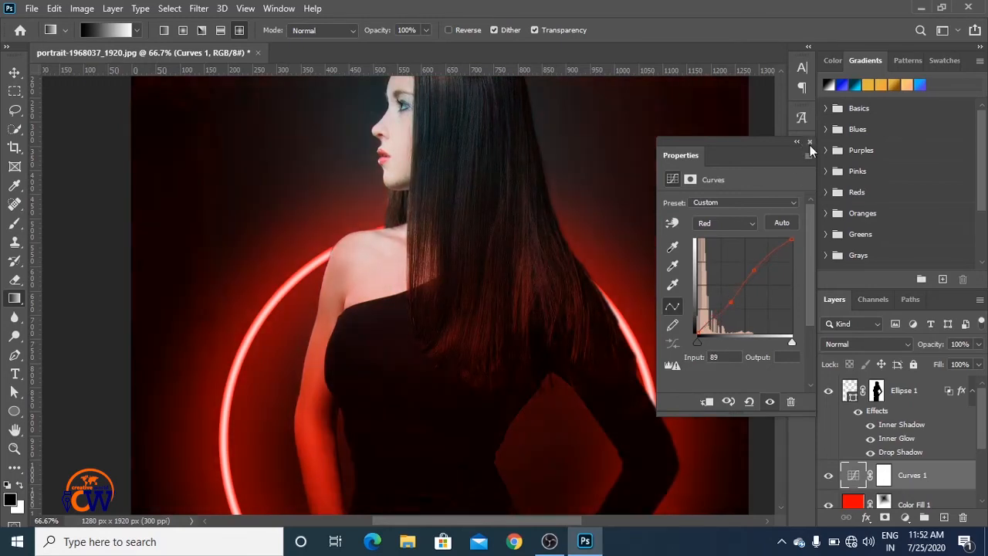
pyautogui.hotkey('ctrl', '-')
pyautogui.hotkey('ctrl', '-')
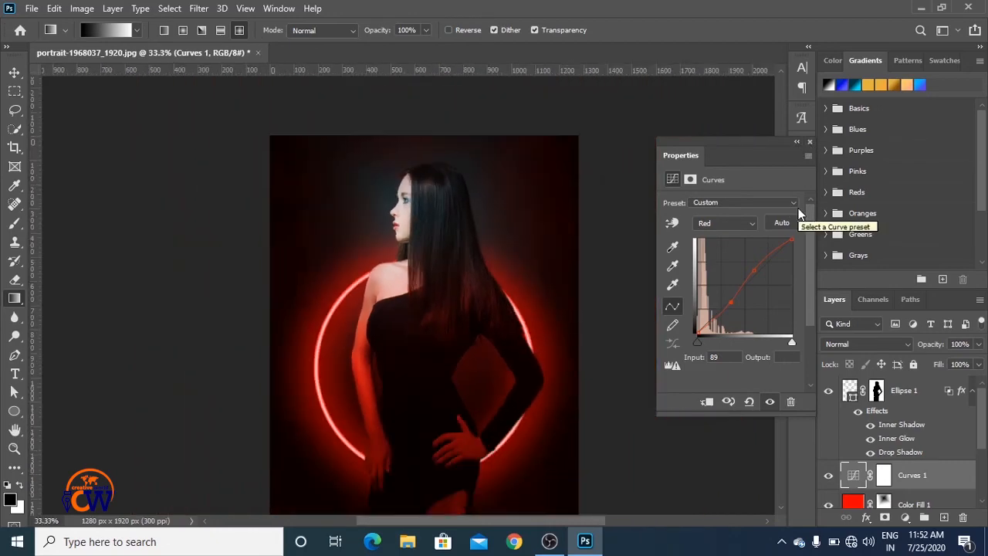
pyautogui.click(810, 143)
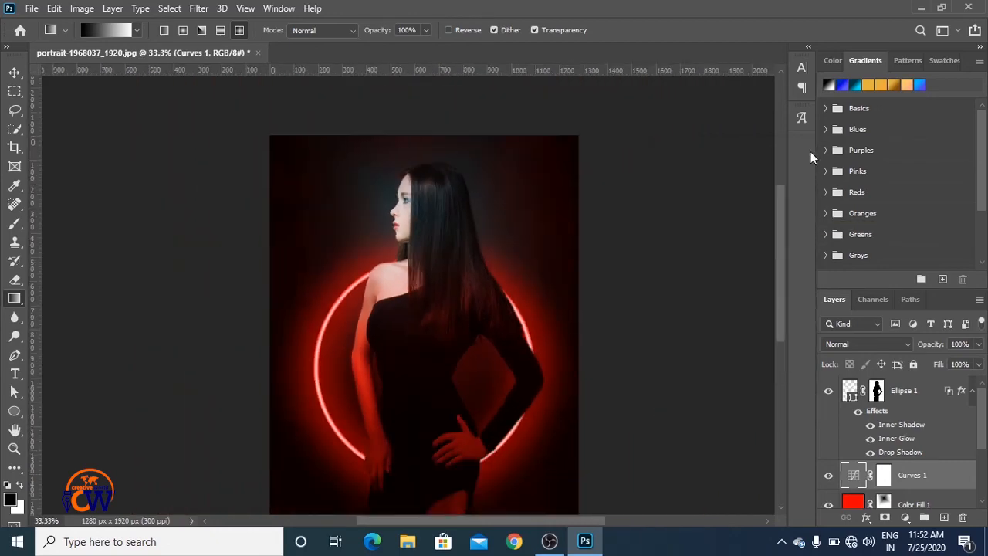
pyautogui.click(829, 475)
pyautogui.click(829, 476)
# Step: Add a Hue/Saturation adjustment layer above Ellipse 1 and set its master Hue to -105
pyautogui.hotkey('ctrl', '-')
pyautogui.scroll(-2, 916, 460)
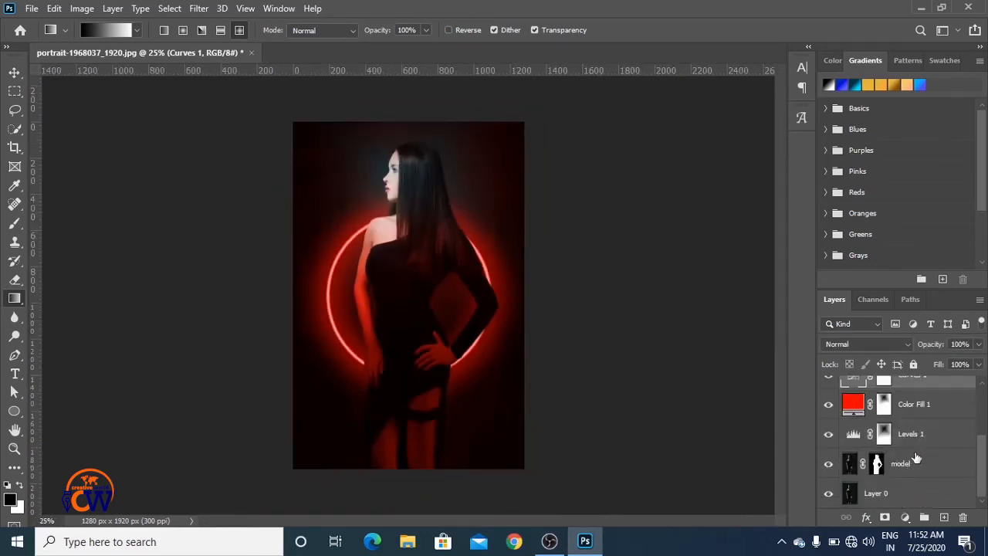
pyautogui.scroll(3, 917, 459)
pyautogui.click(916, 397)
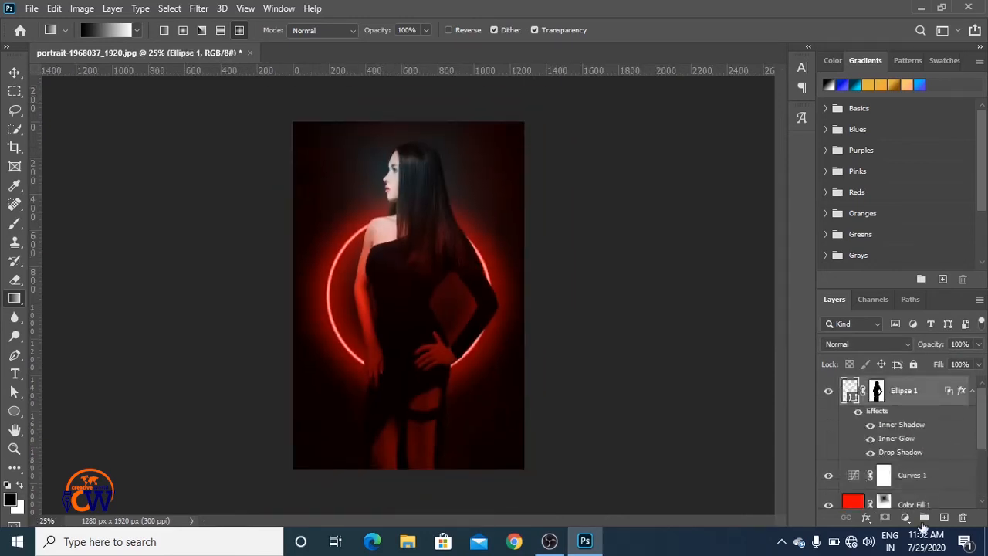
pyautogui.click(905, 517)
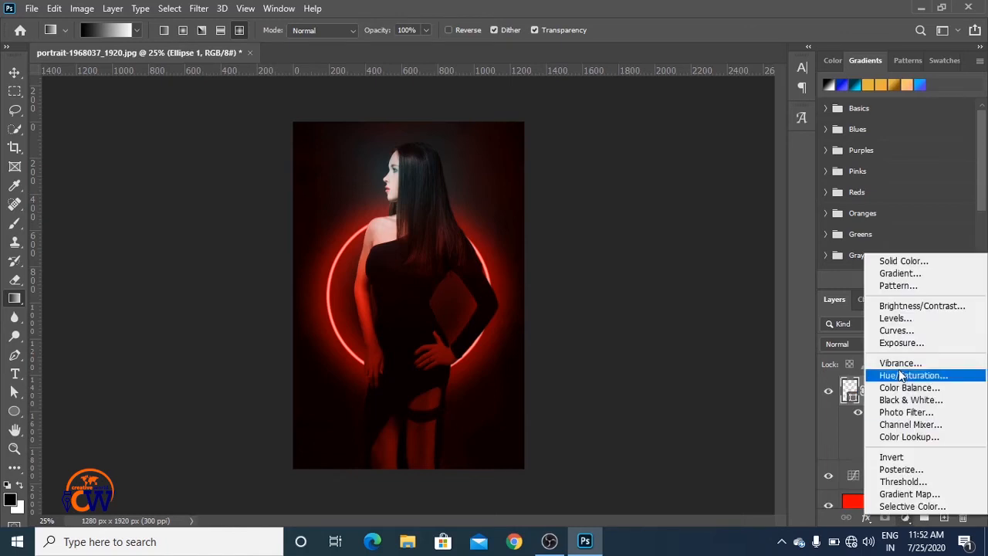
pyautogui.click(913, 375)
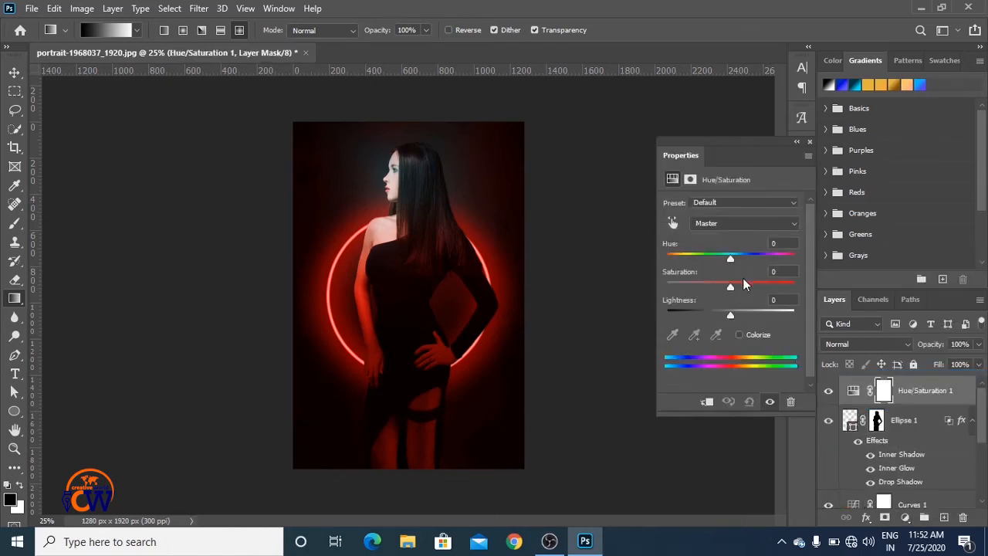
pyautogui.moveTo(732, 263); pyautogui.dragTo(686, 258)
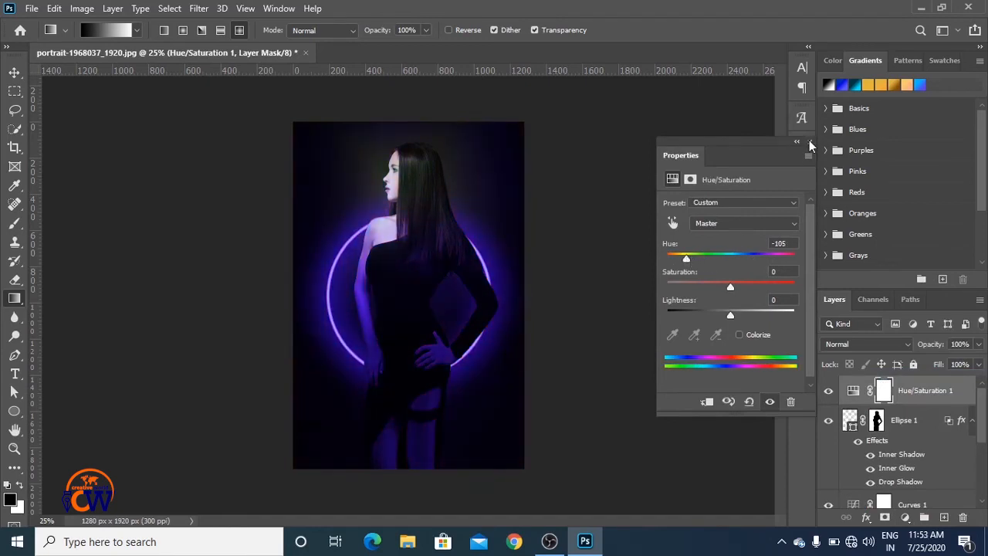
pyautogui.click(809, 144)
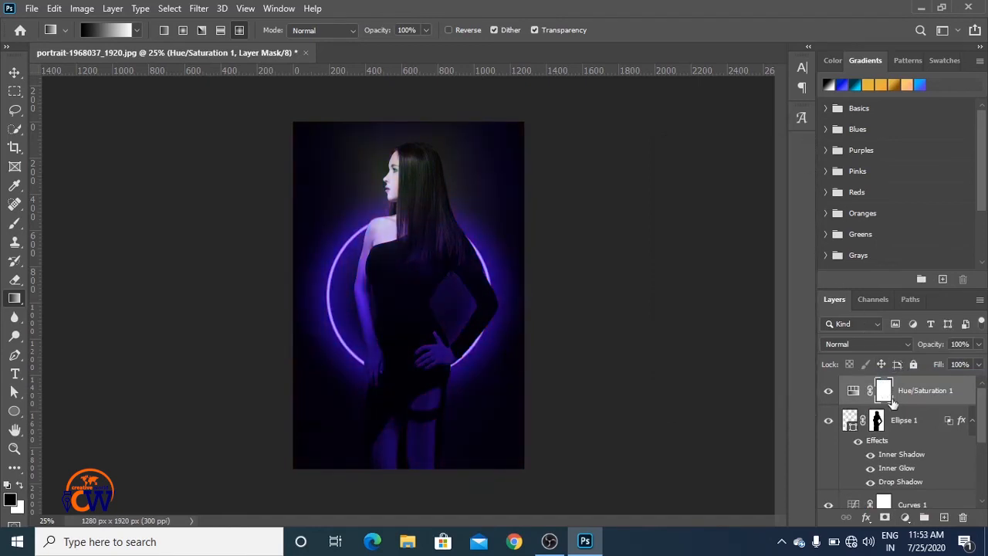
# Step: Paint black with a 400 px brush on the Hue/Saturation 1 mask over the image's right half and the woman's head to restore their original colours
pyautogui.click(15, 226)
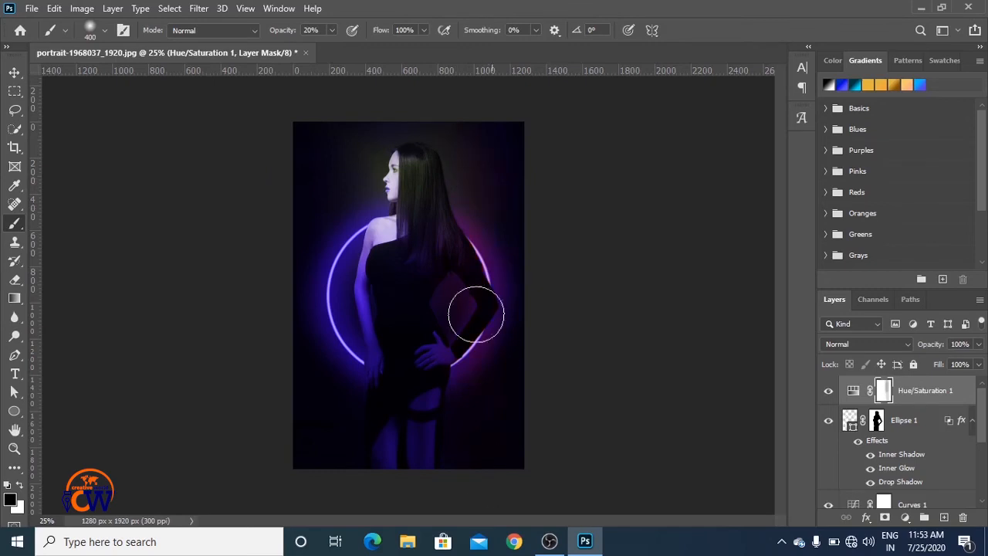
pyautogui.moveTo(509, 111)
pyautogui.mouseDown()
pyautogui.moveTo(508, 442)
pyautogui.moveTo(502, 209)
pyautogui.moveTo(449, 399)
pyautogui.moveTo(438, 146)
pyautogui.moveTo(453, 291)
pyautogui.moveTo(450, 150)
pyautogui.moveTo(431, 314)
pyautogui.moveTo(452, 457)
pyautogui.moveTo(440, 353)
pyautogui.moveTo(475, 316)
pyautogui.mouseUp()
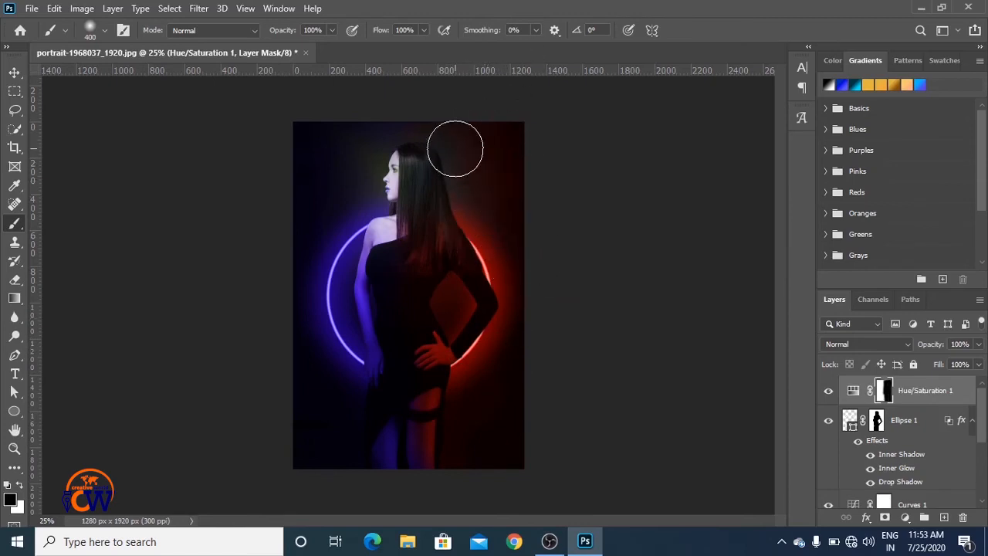
pyautogui.hotkey('ctrl', '+')
pyautogui.moveTo(426, 128); pyautogui.dragTo(447, 257)
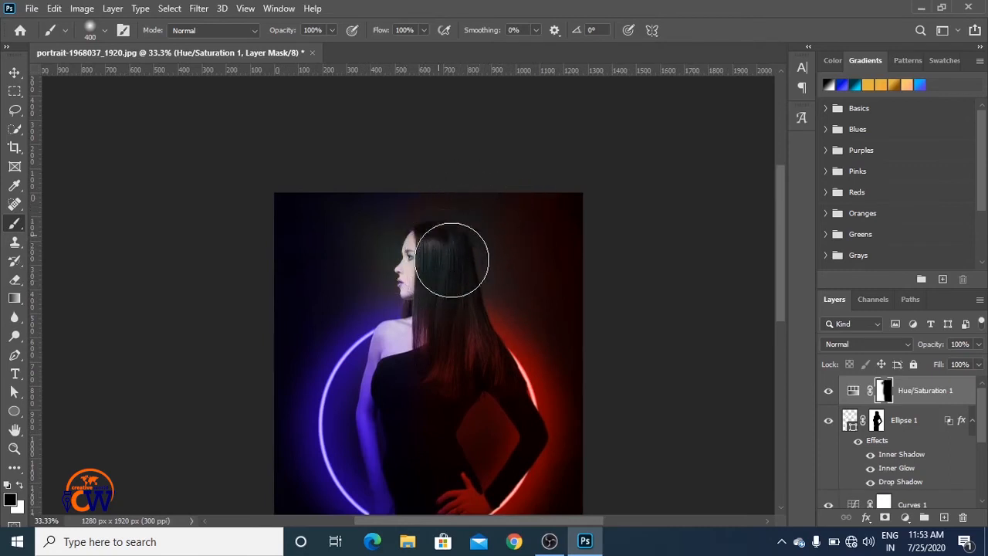
pyautogui.moveTo(556, 325); pyautogui.dragTo(556, 214)
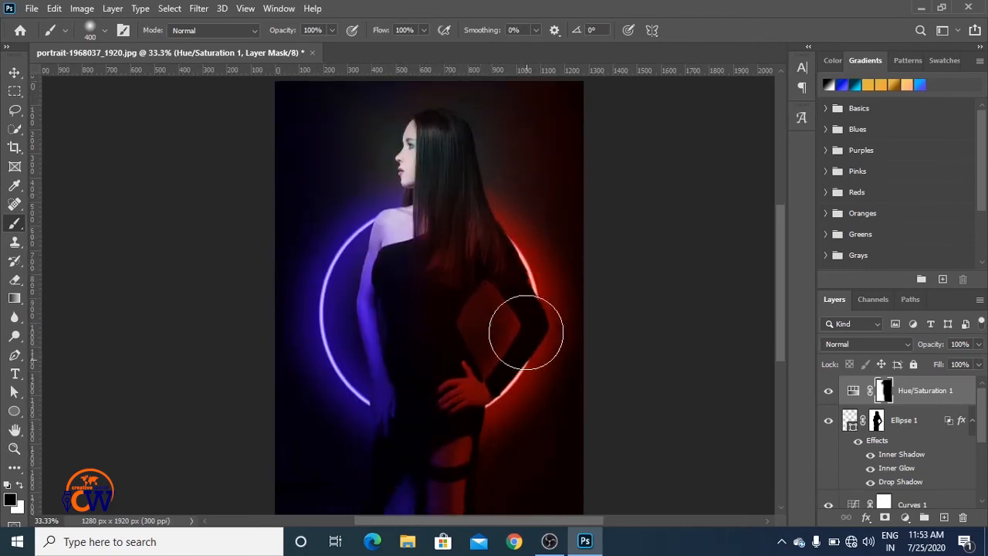
pyautogui.moveTo(565, 438); pyautogui.dragTo(559, 286)
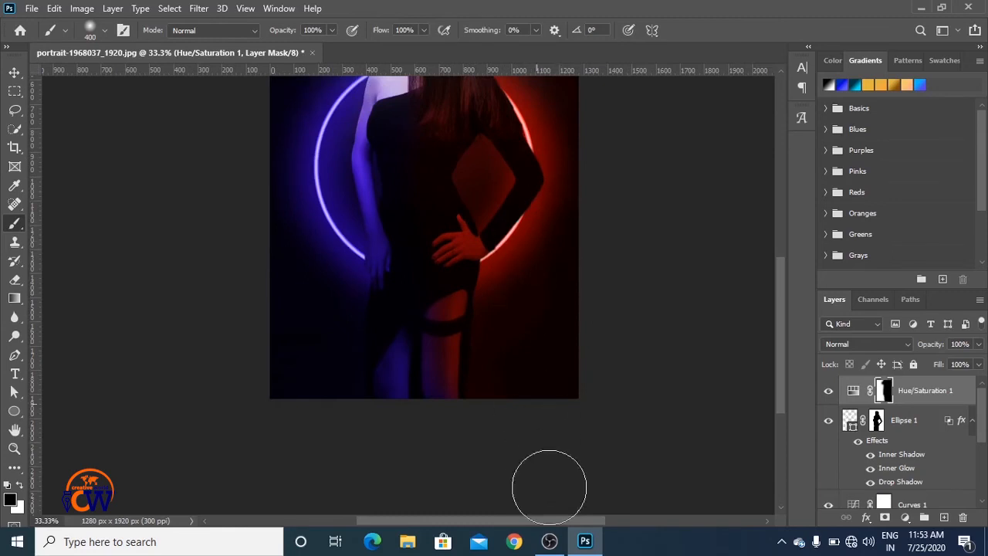
pyautogui.moveTo(530, 227); pyautogui.dragTo(530, 342)
pyautogui.hotkey('ctrl', '-')
pyautogui.hotkey('ctrl', '-')
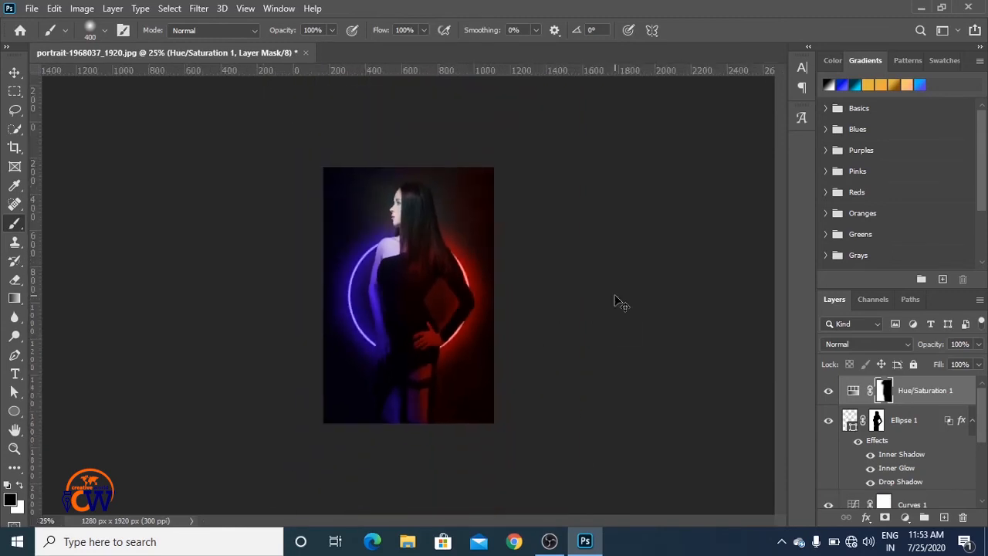
pyautogui.hotkey('ctrl', '+')
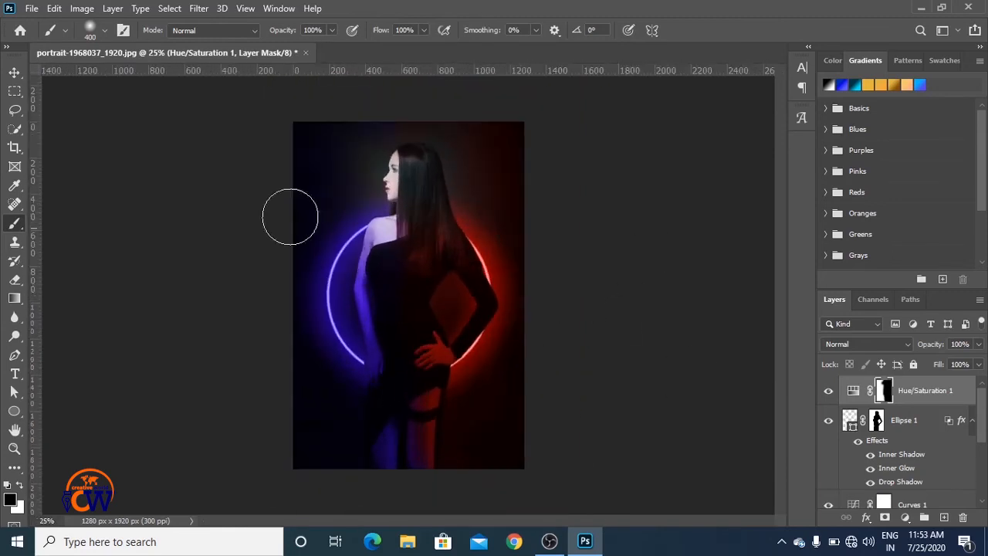
# Step: Paint white with a 250 px brush on the Ellipse 1 mask across the woman's hips to reveal the ring's lower arc in front of her
pyautogui.click(14, 72)
pyautogui.scroll(-2, 886, 434)
pyautogui.scroll(1, 924, 463)
pyautogui.click(877, 390)
pyautogui.press('b')
pyautogui.hotkey('ctrl', '+')
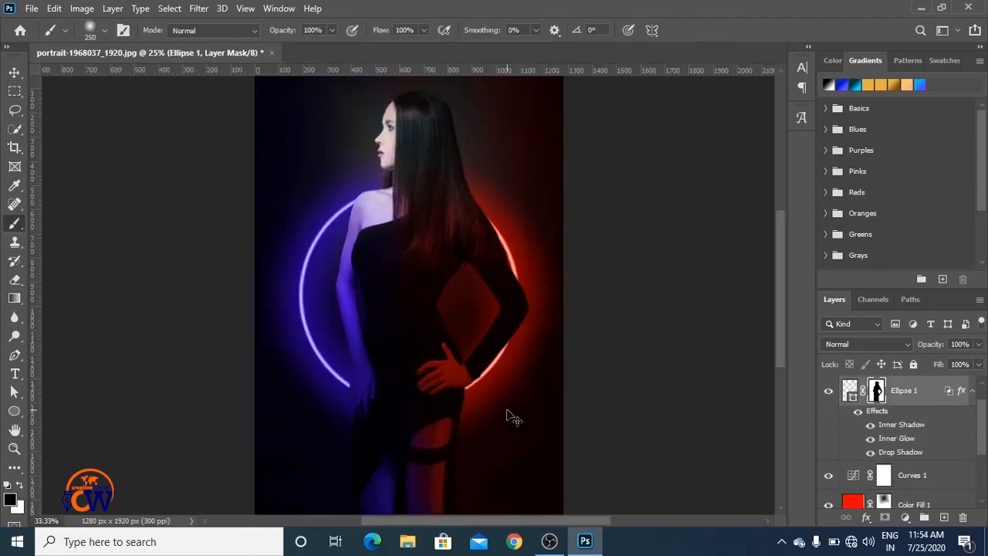
pyautogui.hotkey('ctrl', '+')
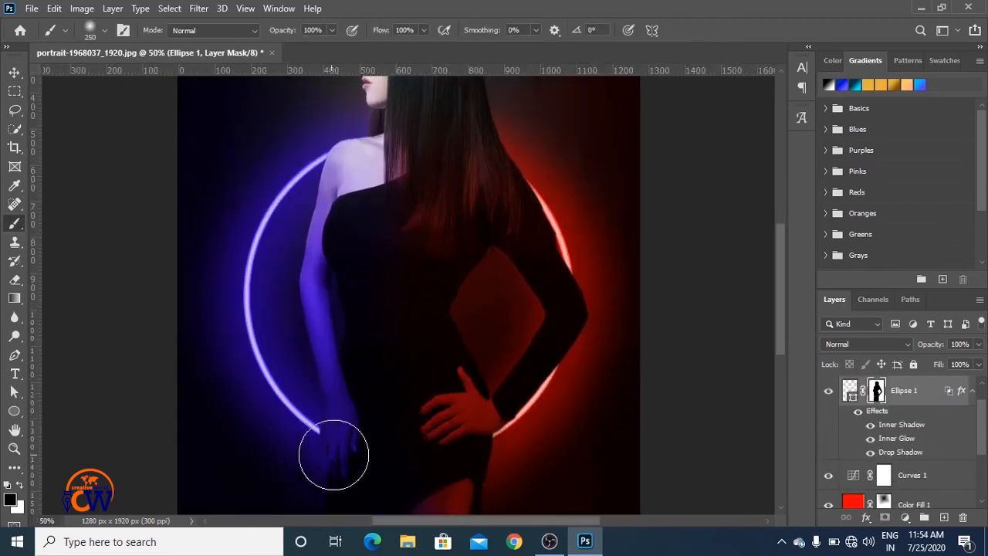
pyautogui.press('x')
pyautogui.moveTo(347, 455)
pyautogui.mouseDown()
pyautogui.moveTo(439, 430)
pyautogui.moveTo(403, 448)
pyautogui.moveTo(348, 445)
pyautogui.moveTo(339, 433)
pyautogui.moveTo(374, 446)
pyautogui.moveTo(476, 415)
pyautogui.moveTo(457, 430)
pyautogui.mouseUp()
pyautogui.moveTo(363, 436)
pyautogui.mouseDown()
pyautogui.moveTo(426, 430)
pyautogui.moveTo(448, 441)
pyautogui.moveTo(366, 439)
pyautogui.moveTo(495, 403)
pyautogui.mouseUp()
pyautogui.hotkey('ctrl', '-')
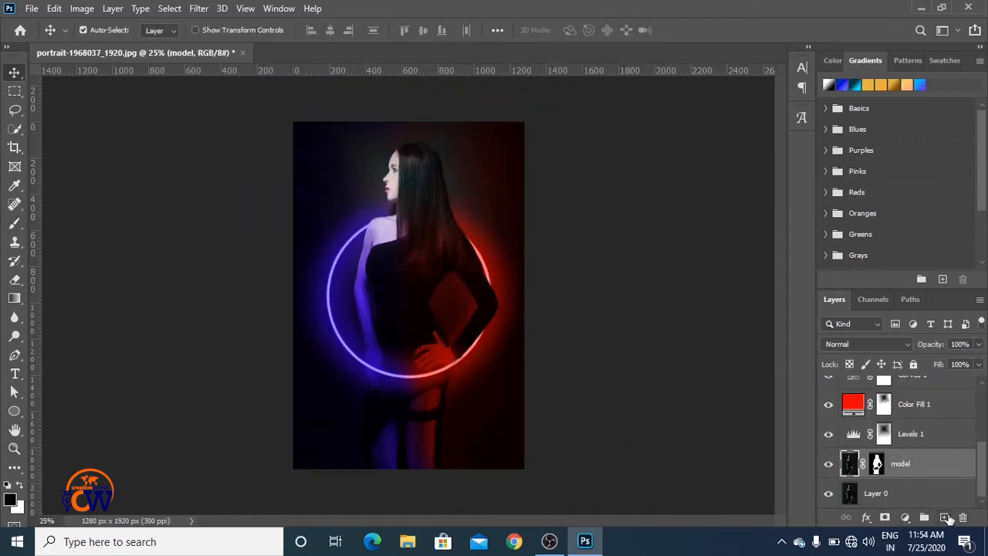
# Step: Create a new layer directly above the model layer and set the foreground colour to fully saturated bright red
pyautogui.click(946, 518)
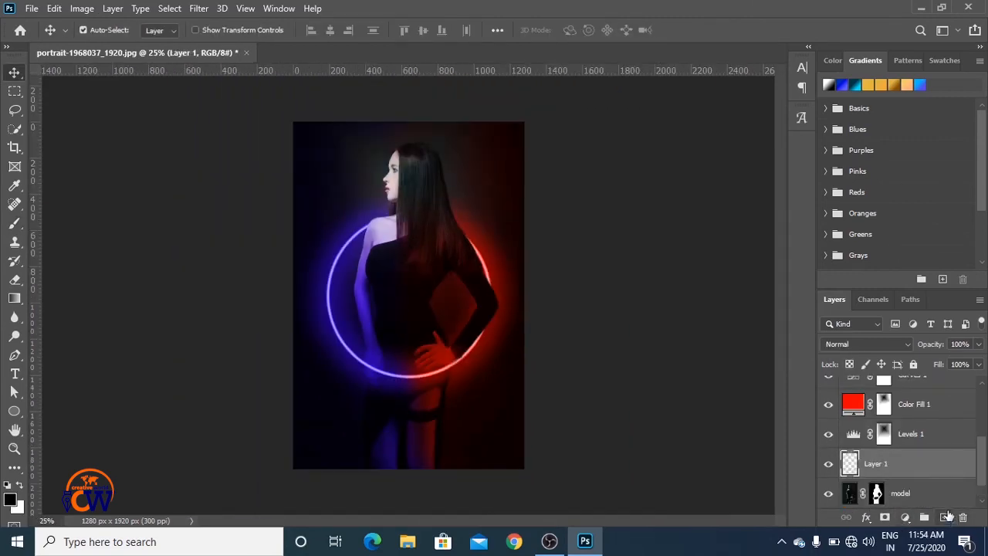
pyautogui.press('b')
pyautogui.click(11, 500)
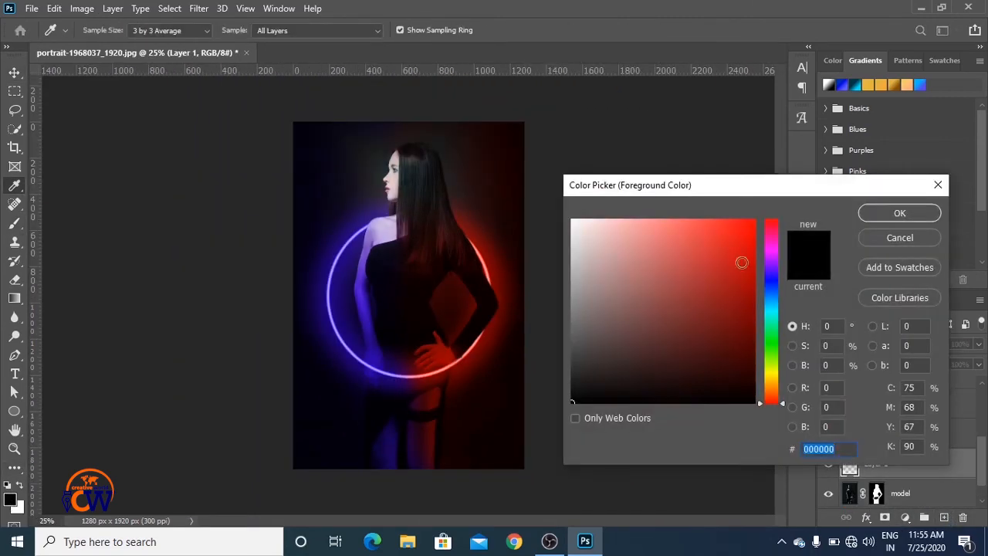
pyautogui.moveTo(742, 263); pyautogui.dragTo(756, 220)
pyautogui.click(921, 218)
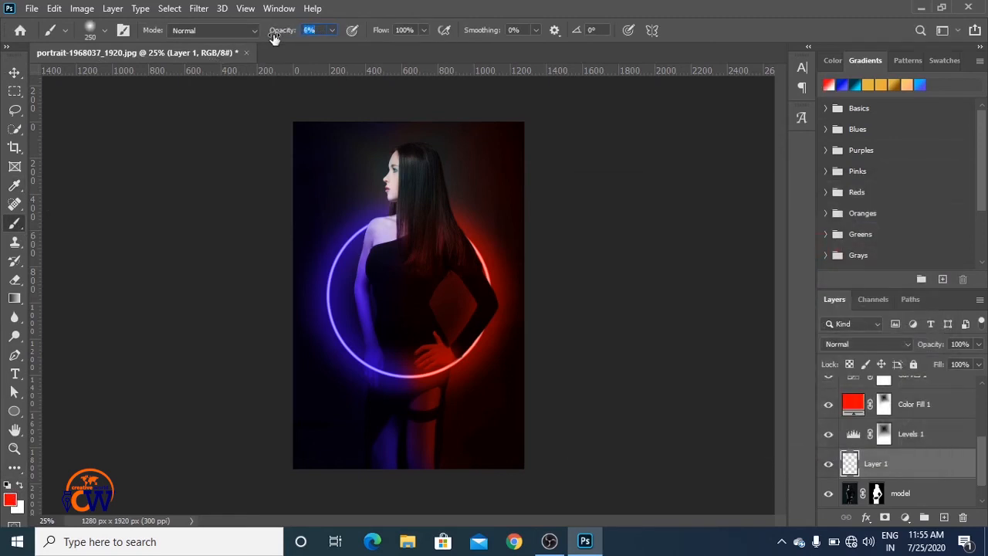
# Step: Build up a soft colour glow over the image's left side on the new layer with a 1000 px brush at 5% opacity
pyautogui.press(']')
pyautogui.press(']')
pyautogui.press(']')
pyautogui.press(']')
pyautogui.press(']')
pyautogui.press(']')
pyautogui.press(']')
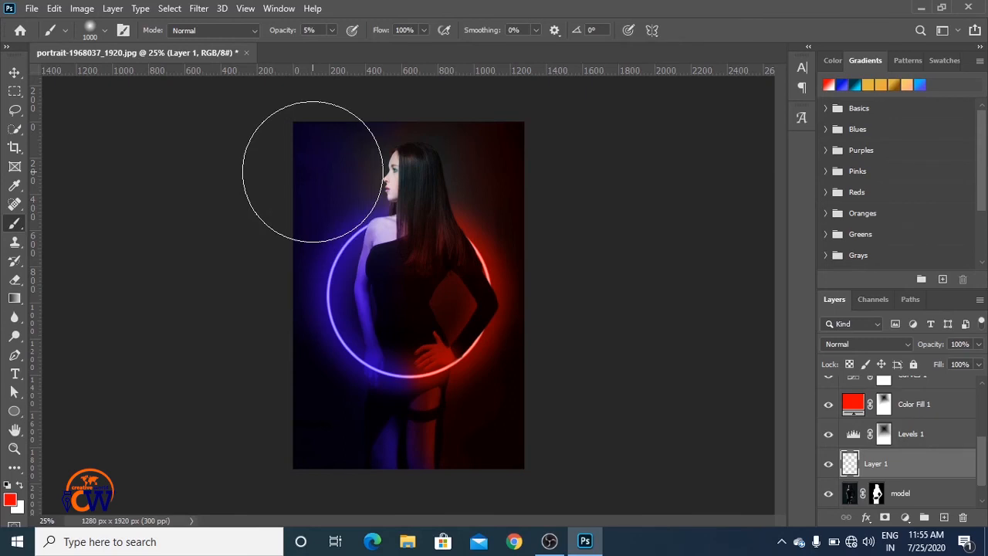
pyautogui.moveTo(313, 172)
pyautogui.mouseDown()
pyautogui.moveTo(288, 389)
pyautogui.moveTo(290, 278)
pyautogui.moveTo(312, 201)
pyautogui.moveTo(298, 408)
pyautogui.moveTo(307, 456)
pyautogui.moveTo(316, 395)
pyautogui.moveTo(308, 434)
pyautogui.moveTo(320, 449)
pyautogui.moveTo(327, 258)
pyautogui.moveTo(315, 223)
pyautogui.moveTo(343, 162)
pyautogui.mouseUp()
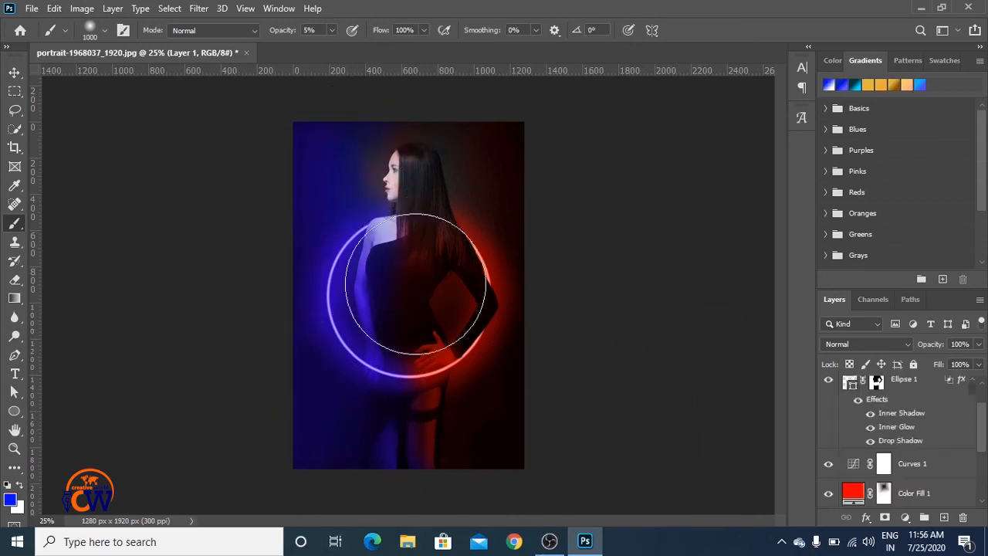
# Step: Compare the image with and without the Hue/Saturation 1 adjustment, and select that layer
pyautogui.press('v')
pyautogui.click(606, 284)
pyautogui.scroll(1, 900, 440)
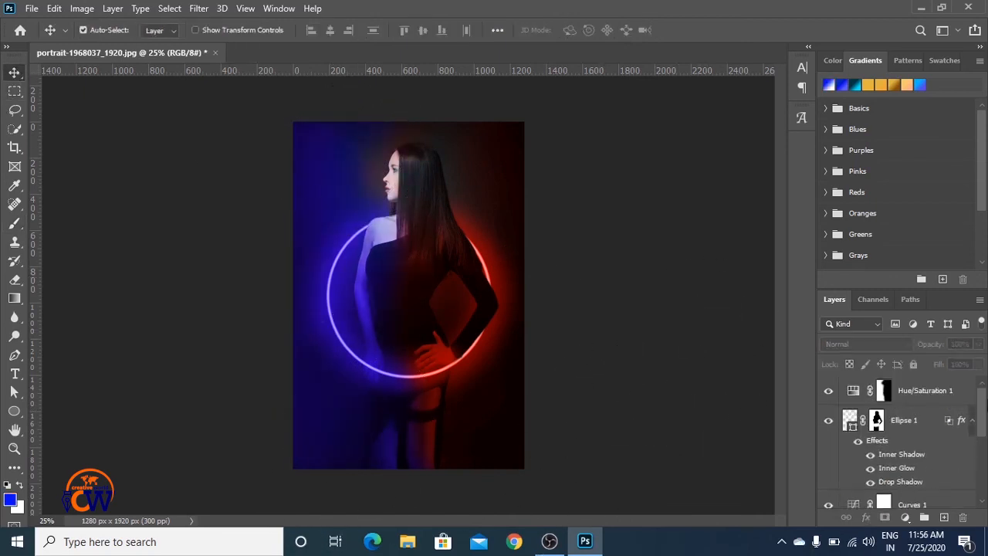
pyautogui.click(826, 392)
pyautogui.click(828, 393)
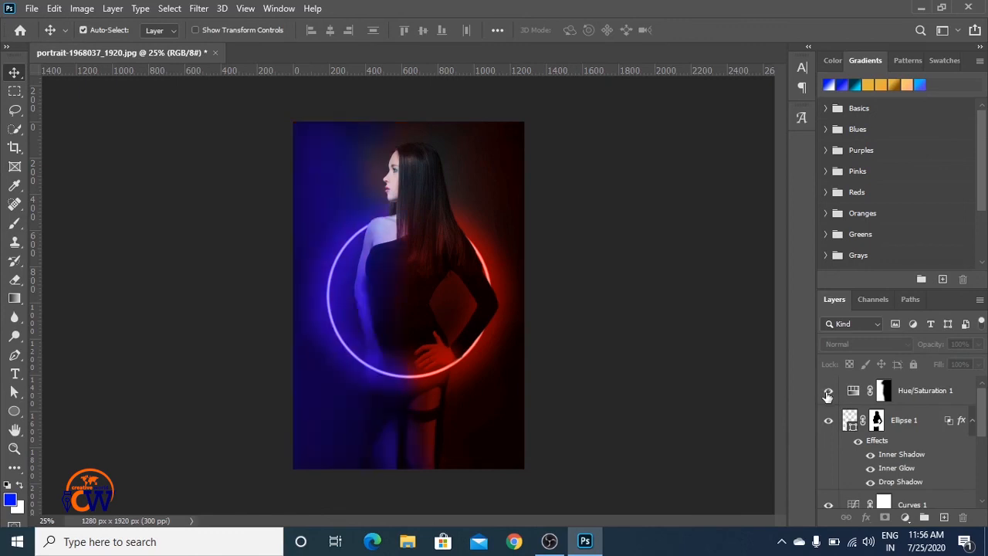
pyautogui.click(966, 403)
pyautogui.moveTo(982, 409)
pyautogui.mouseDown()
pyautogui.moveTo(986, 436)
pyautogui.moveTo(987, 397)
pyautogui.mouseUp()
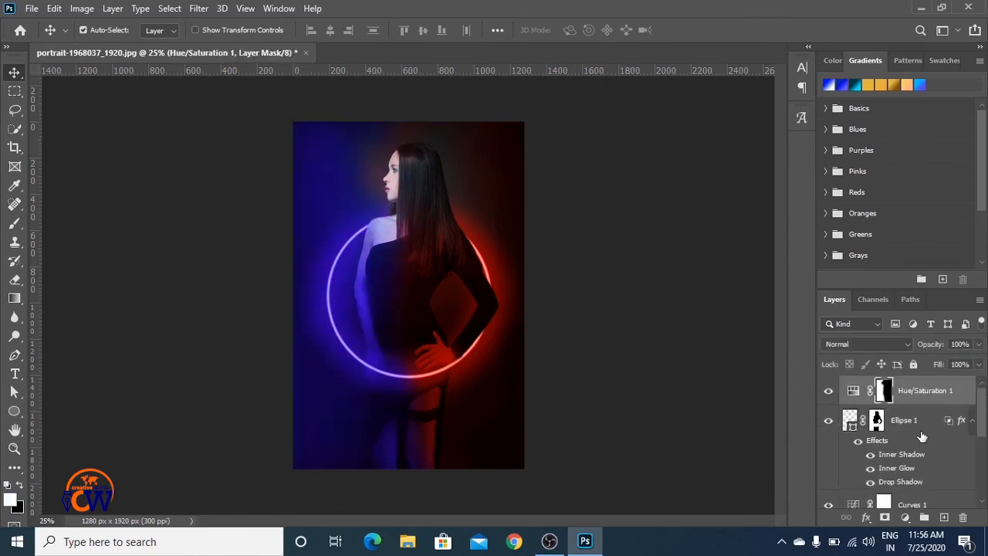
# Step: Create a new layer directly above the Curves 1 layer and set the foreground colour to pure red, ff0000
pyautogui.moveTo(979, 411); pyautogui.dragTo(983, 441)
pyautogui.click(957, 405)
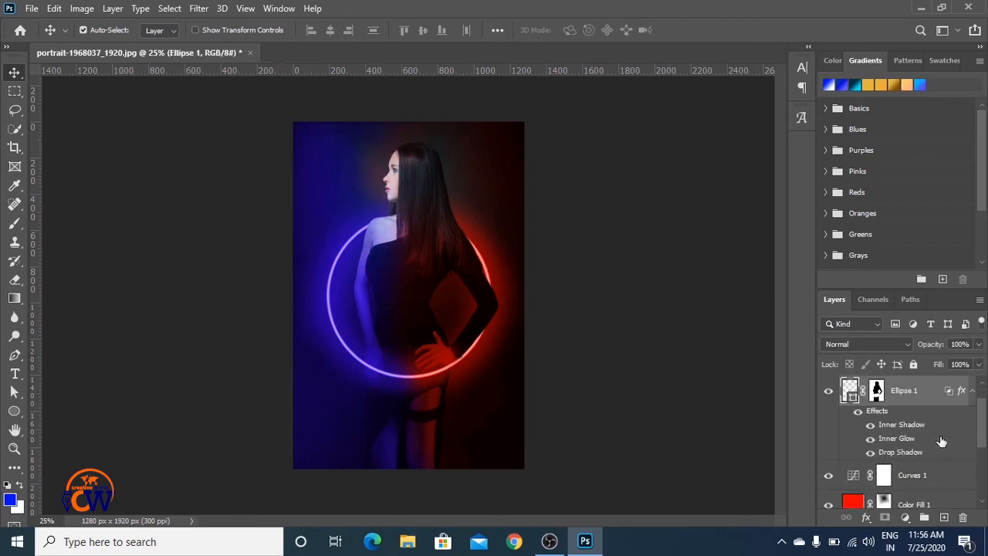
pyautogui.click(934, 482)
pyautogui.click(942, 517)
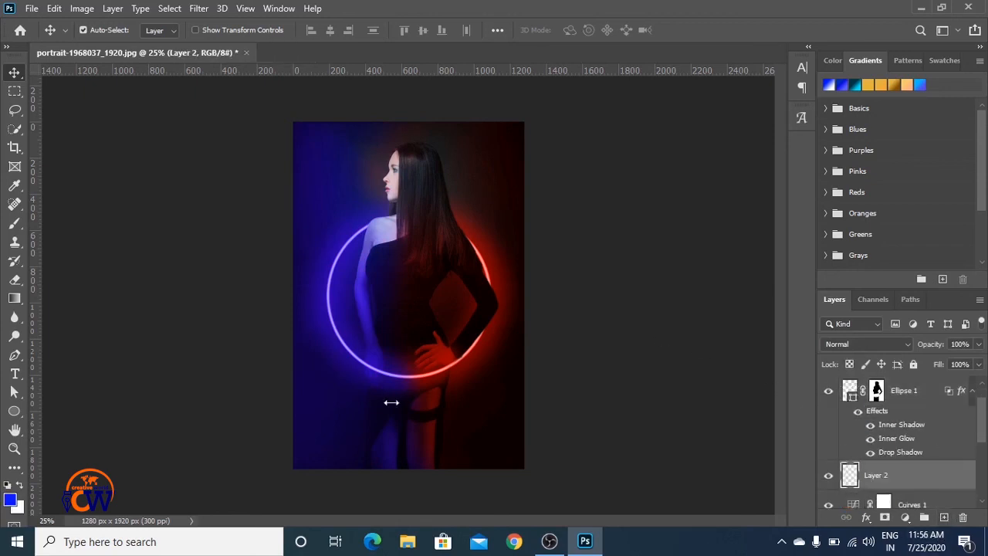
pyautogui.click(10, 500)
pyautogui.click(772, 219)
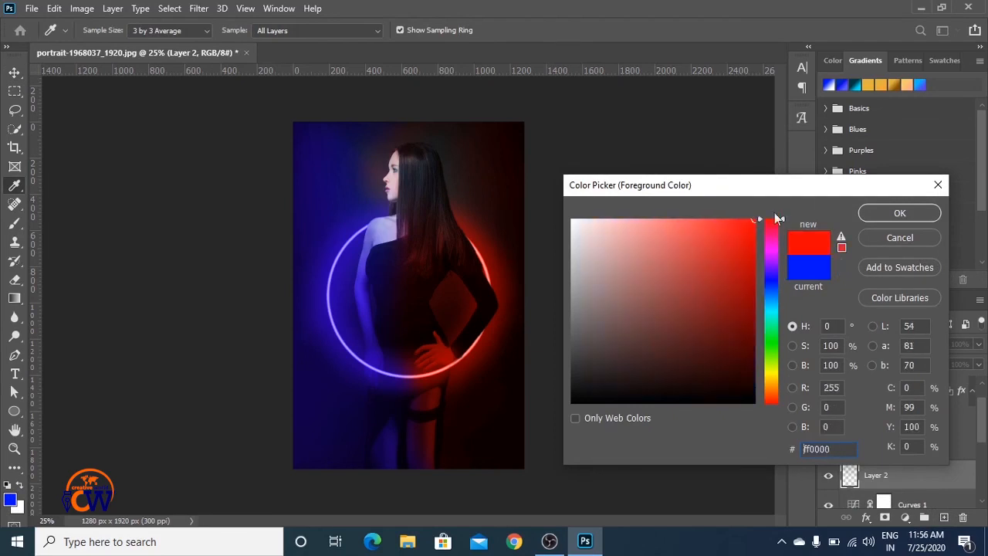
pyautogui.click(885, 212)
# Step: Paint a soft red glow down the image's right side on the new layer with a 1000 px brush at 5% opacity
pyautogui.press('v')
pyautogui.click(14, 225)
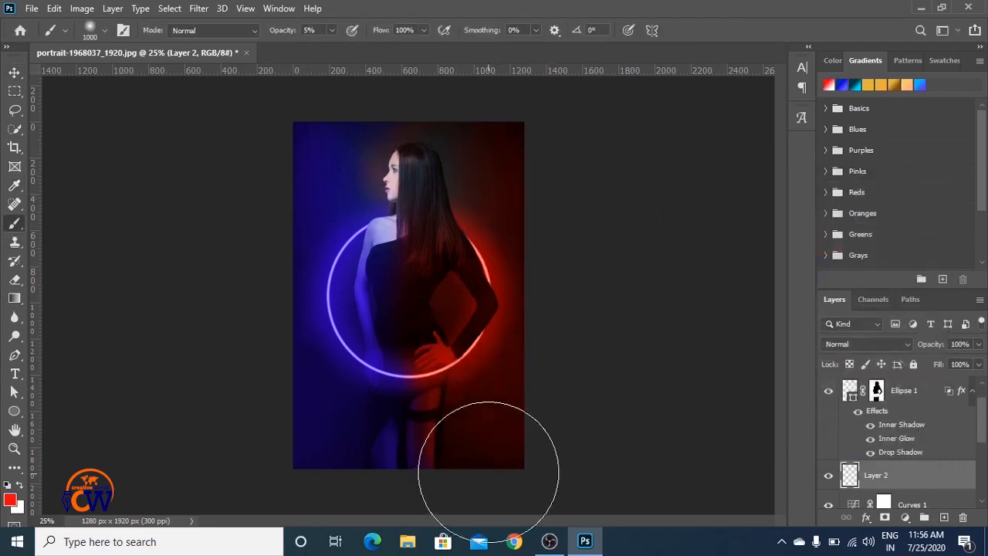
pyautogui.moveTo(489, 138)
pyautogui.mouseDown()
pyautogui.moveTo(517, 211)
pyautogui.moveTo(515, 237)
pyautogui.moveTo(504, 233)
pyautogui.moveTo(474, 164)
pyautogui.moveTo(496, 231)
pyautogui.mouseUp()
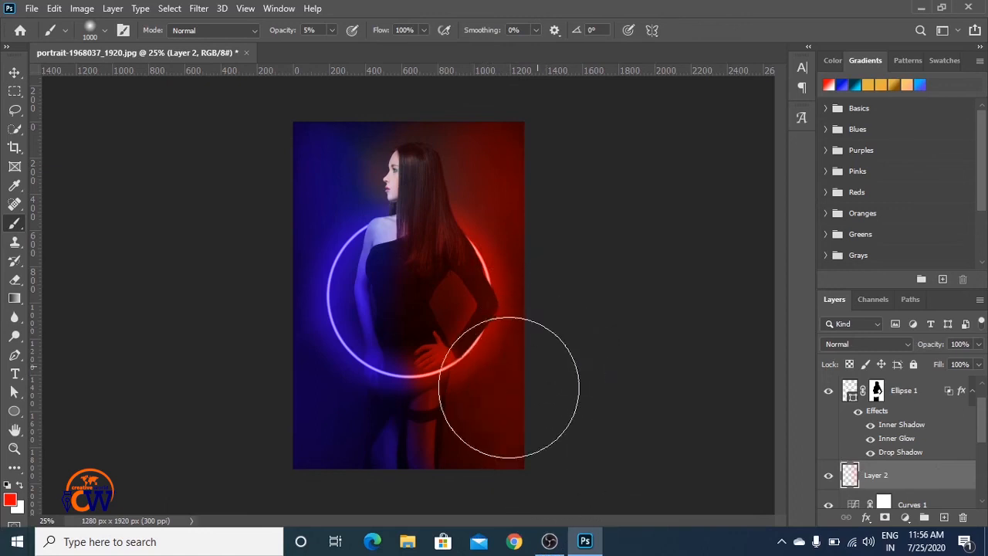
pyautogui.click(15, 73)
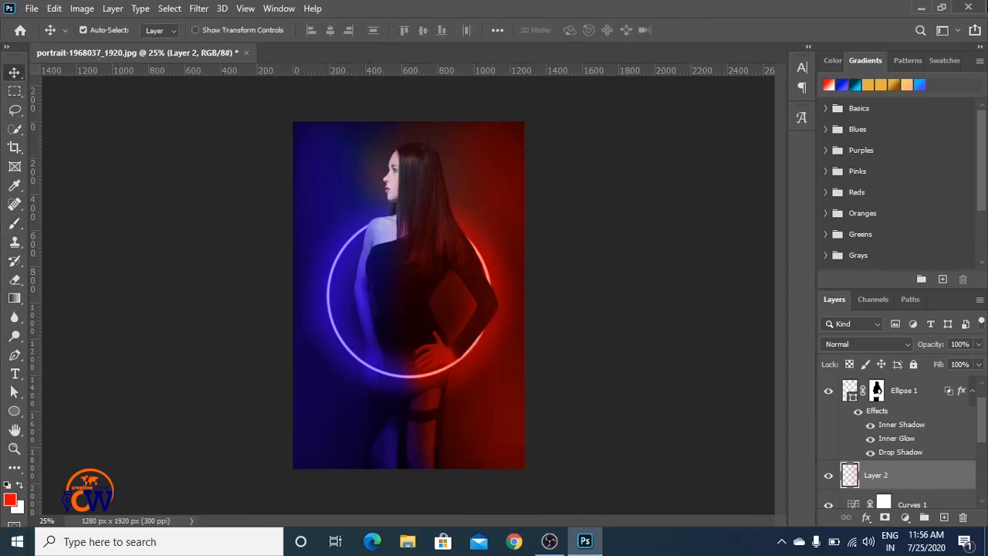
# Step: Set the red glow layer's blend mode to Soft Light and deselect all layers
pyautogui.click(888, 344)
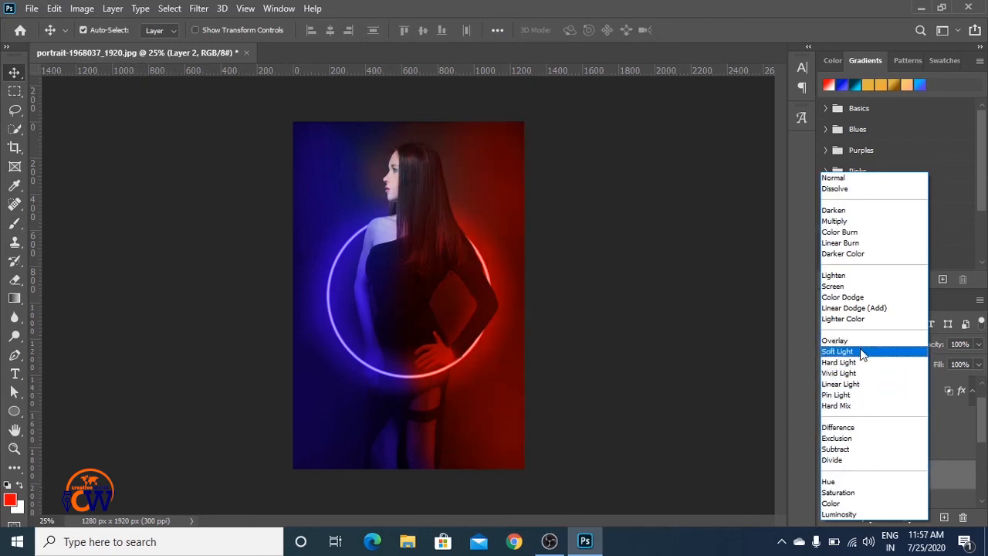
pyautogui.click(859, 351)
pyautogui.keyDown('ctrl'); pyautogui.click(605, 378); pyautogui.keyUp('ctrl')
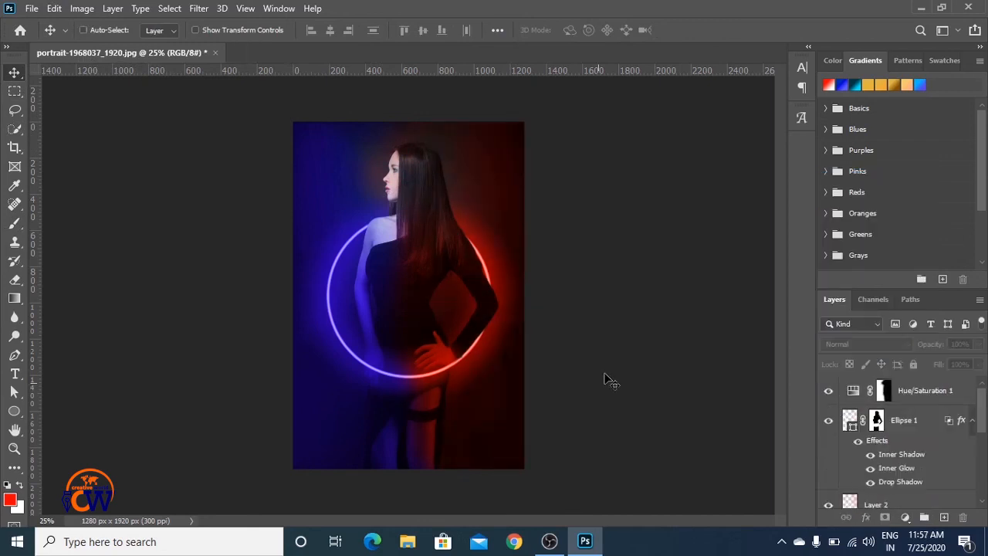
pyautogui.hotkey('ctrl', '+')
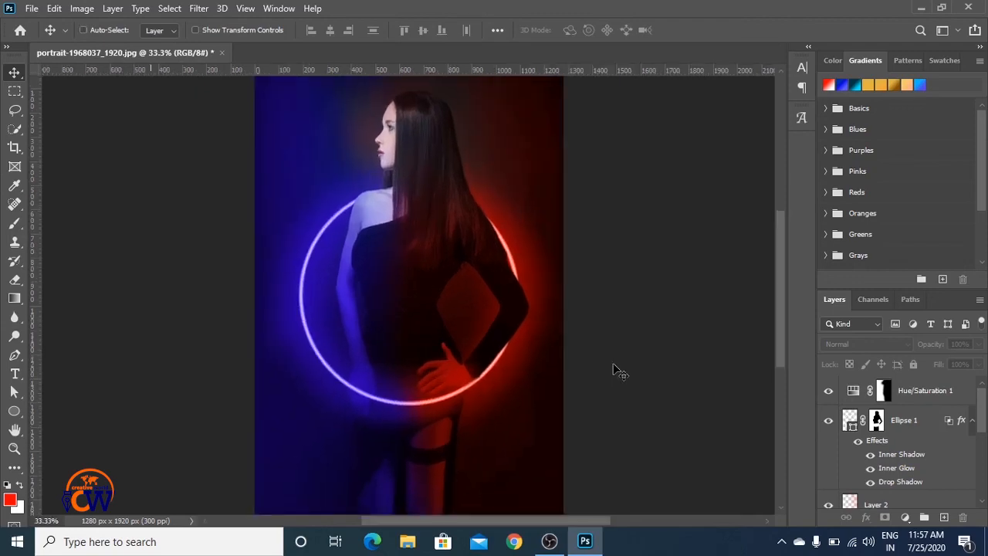